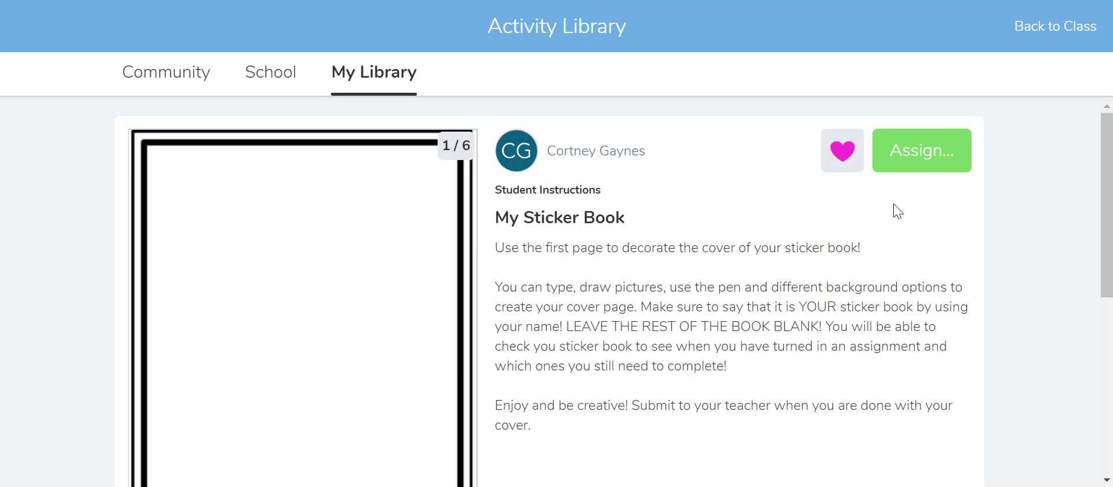
# Assign My Sticker Book to Home Learning Class, filing it in the Sticker Book folder
pyautogui.click(912, 157)
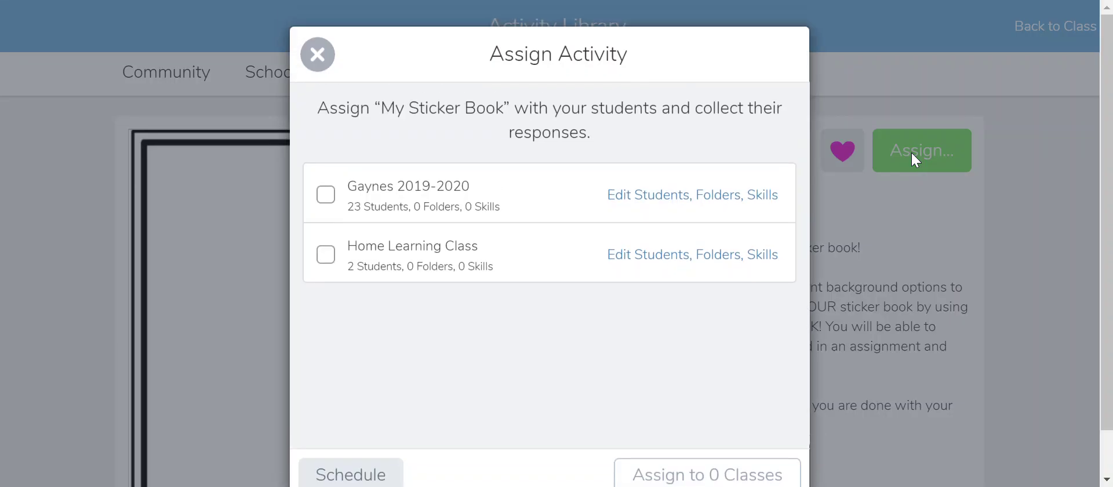
pyautogui.click(329, 262)
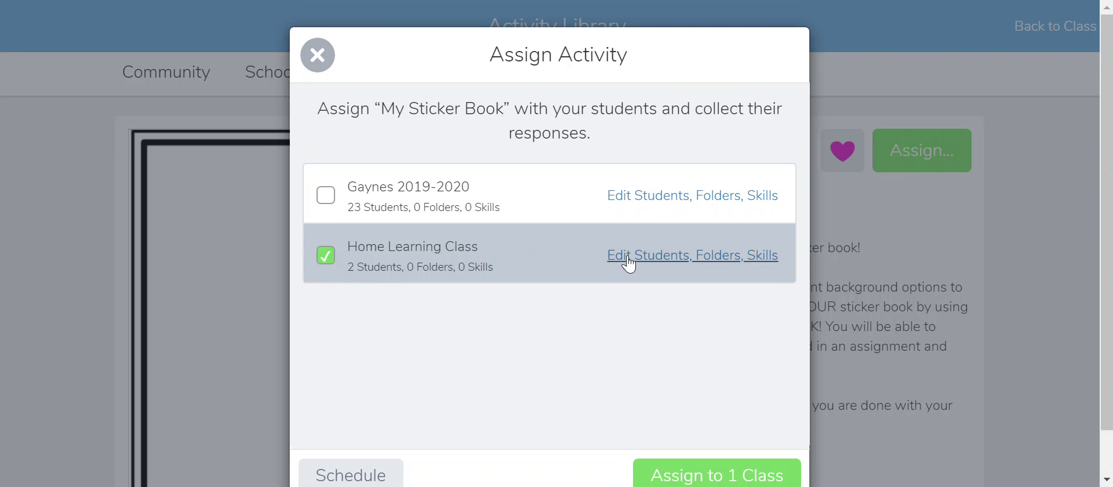
pyautogui.click(724, 262)
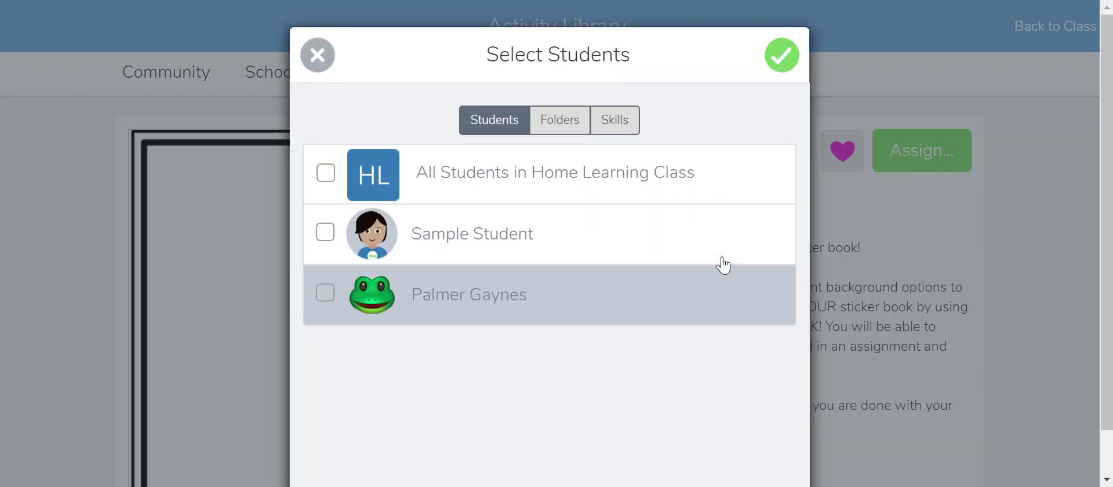
pyautogui.click(553, 118)
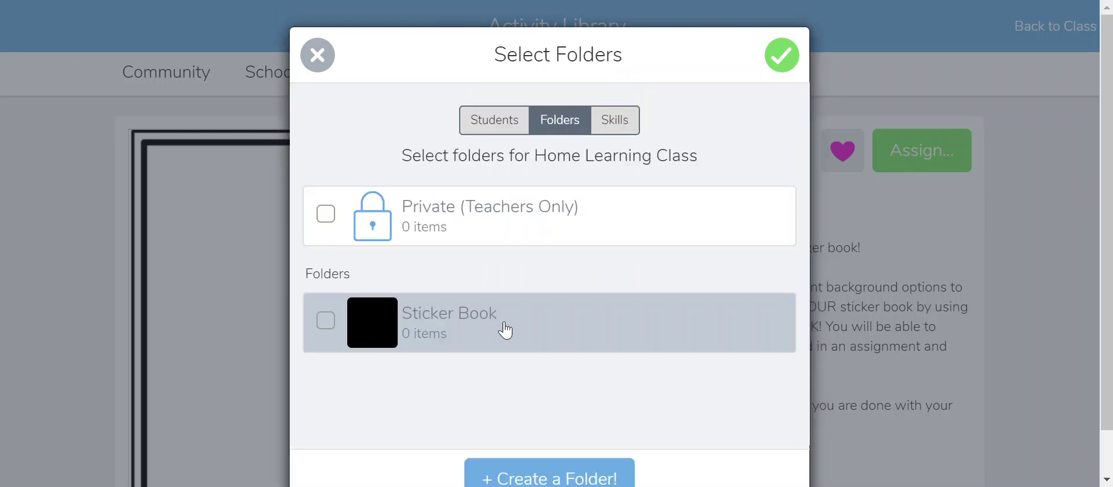
pyautogui.scroll(-1, 462, 328)
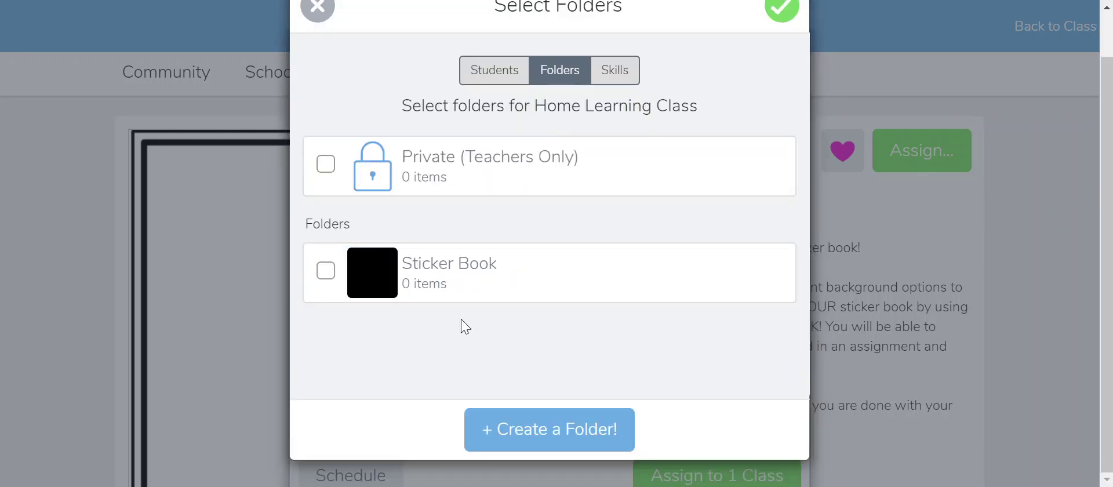
pyautogui.click(351, 282)
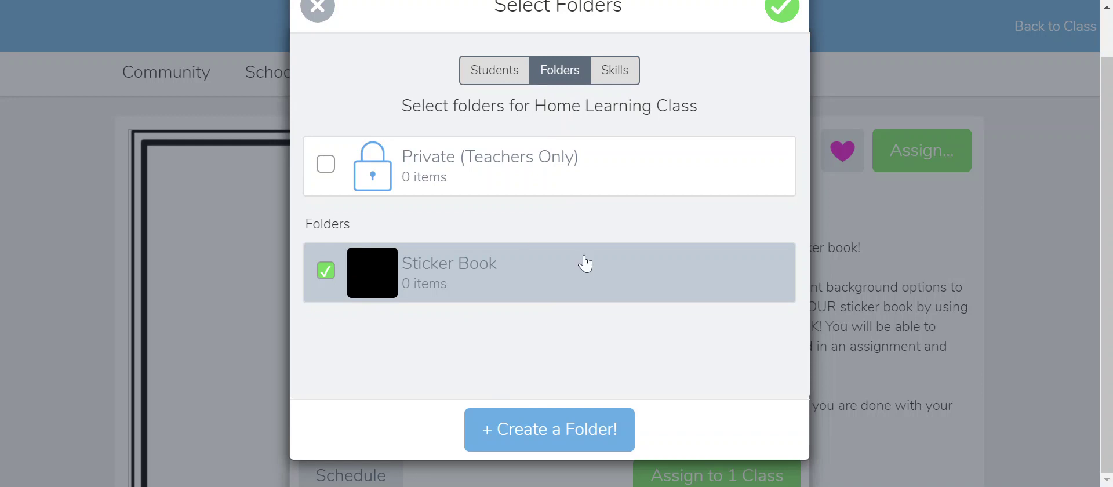
pyautogui.click(782, 10)
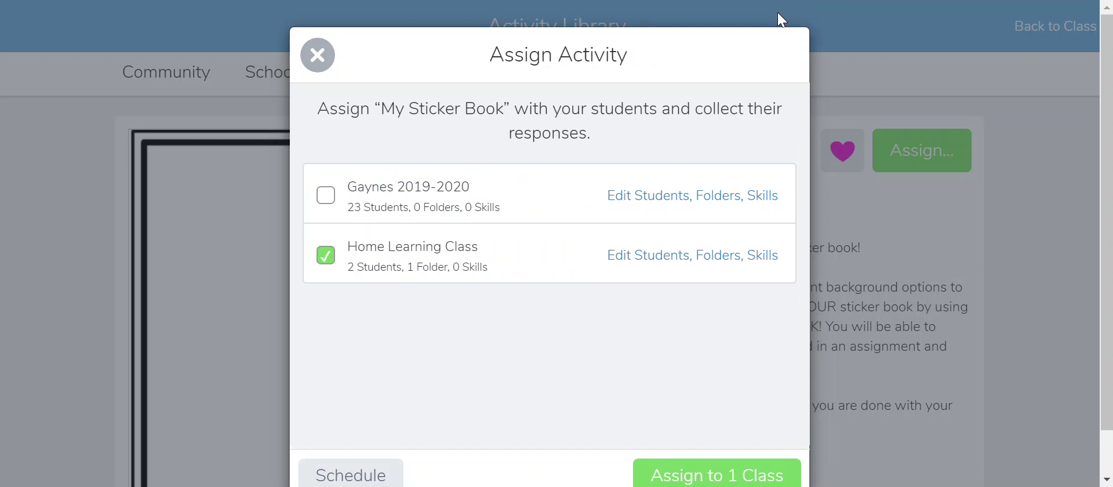
pyautogui.click(699, 470)
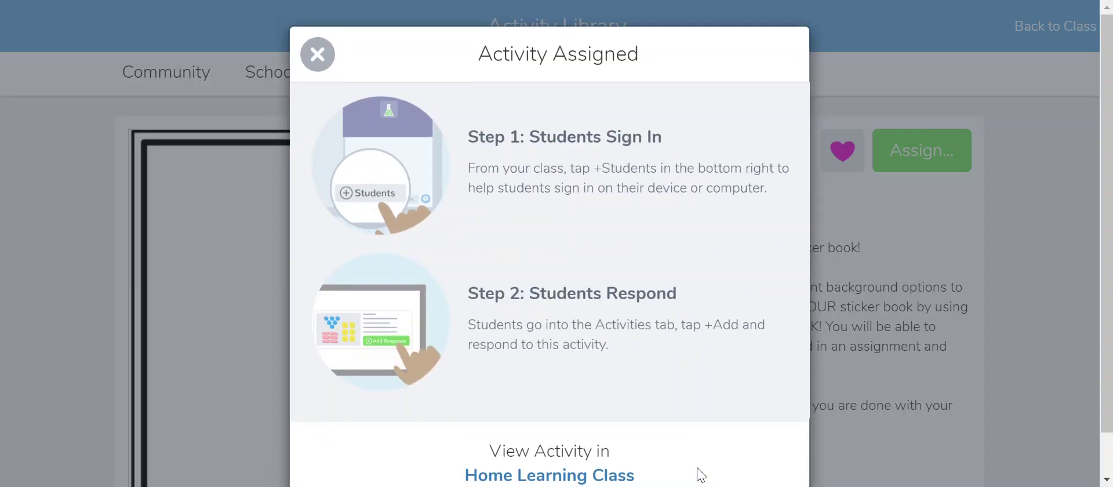
# Dismiss the assignment confirmation and sign out of the teacher account
pyautogui.click(317, 54)
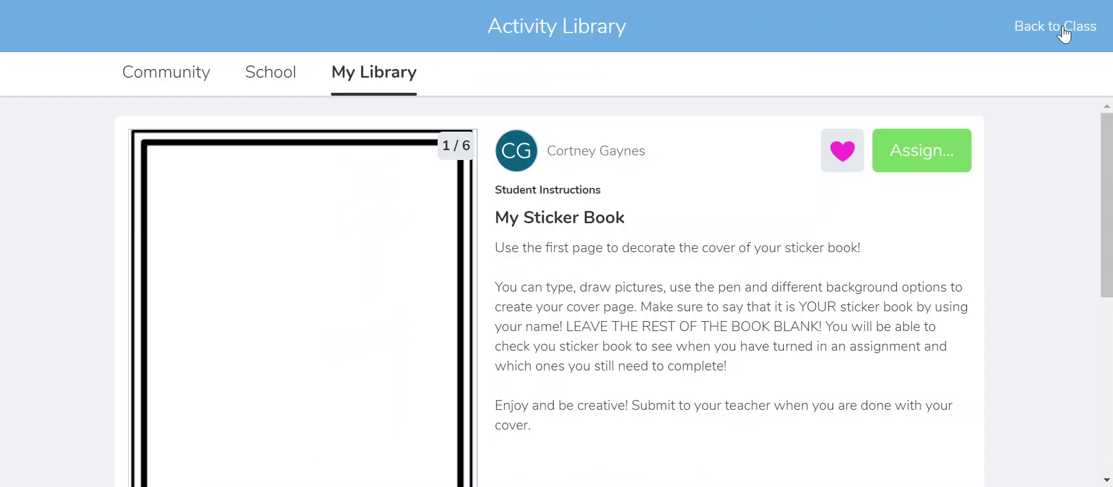
pyautogui.click(1064, 29)
pyautogui.click(136, 35)
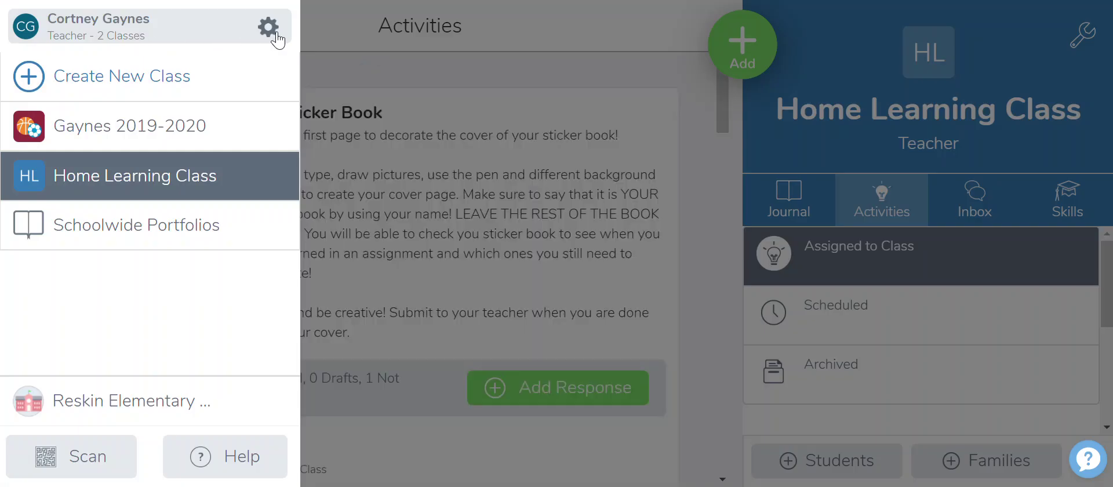
pyautogui.click(268, 27)
pyautogui.click(179, 227)
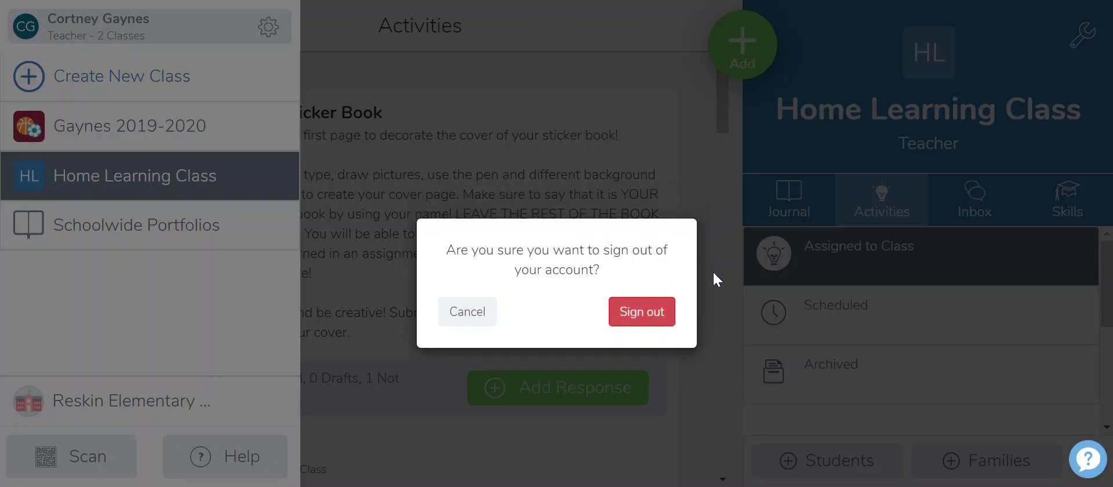
pyautogui.click(661, 313)
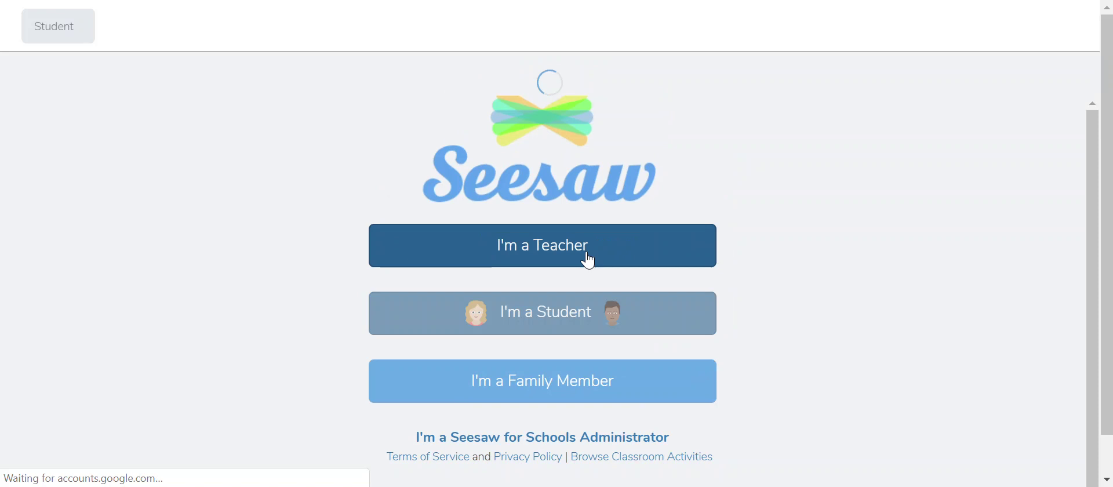
# Sign in as the student with their saved email address and password
pyautogui.press('BackSpace')
pyautogui.press('BackSpace')
pyautogui.press('BackSpace')
pyautogui.press('BackSpace')
pyautogui.press('BackSpace')
pyautogui.press('BackSpace')
pyautogui.press('BackSpace')
pyautogui.press('BackSpace')
pyautogui.press('BackSpace')
pyautogui.press('BackSpace')
pyautogui.press('BackSpace')
pyautogui.press('BackSpace')
pyautogui.press('BackSpace')
pyautogui.press('BackSpace')
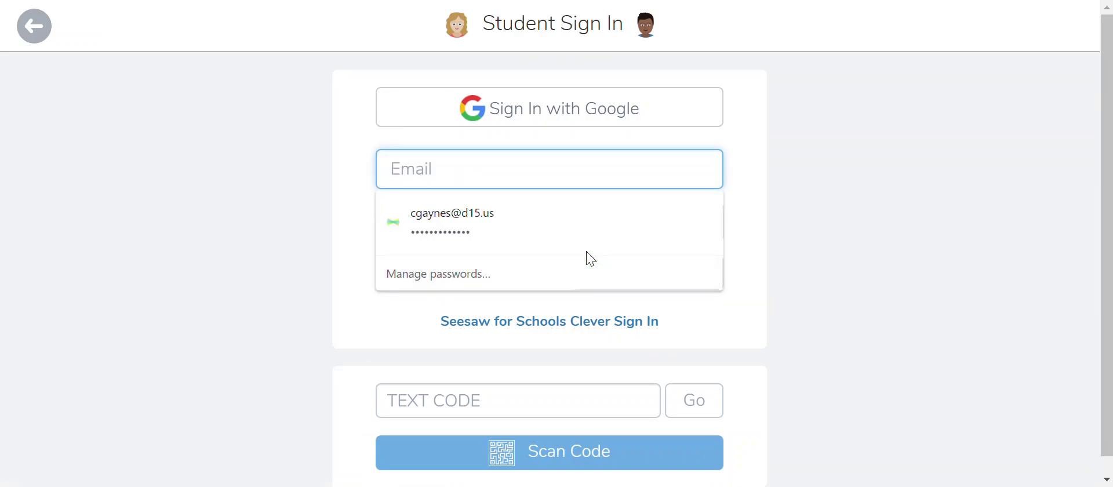
pyautogui.write('palmer')
pyautogui.press('Down')
pyautogui.press('Return')
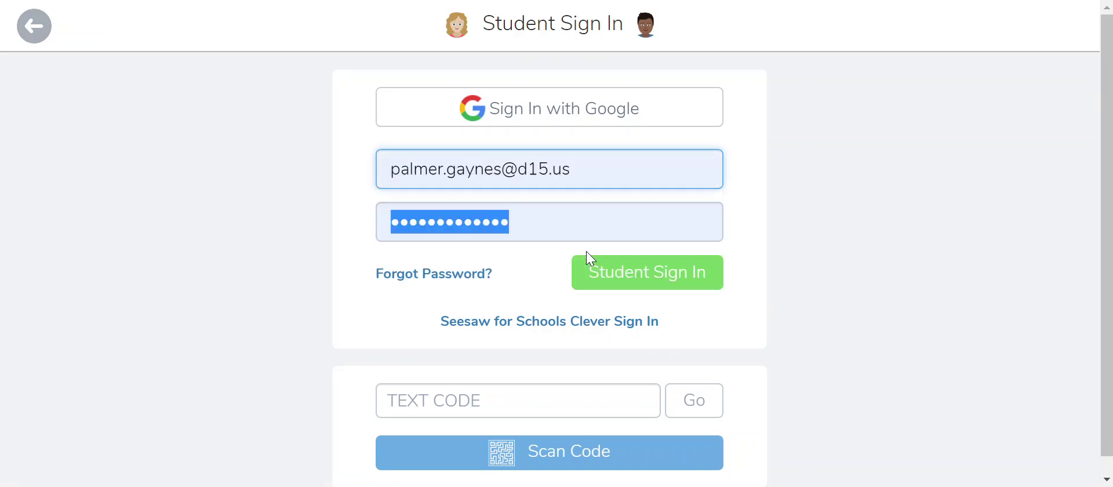
pyautogui.press('Tab')
pyautogui.write('•••••••')
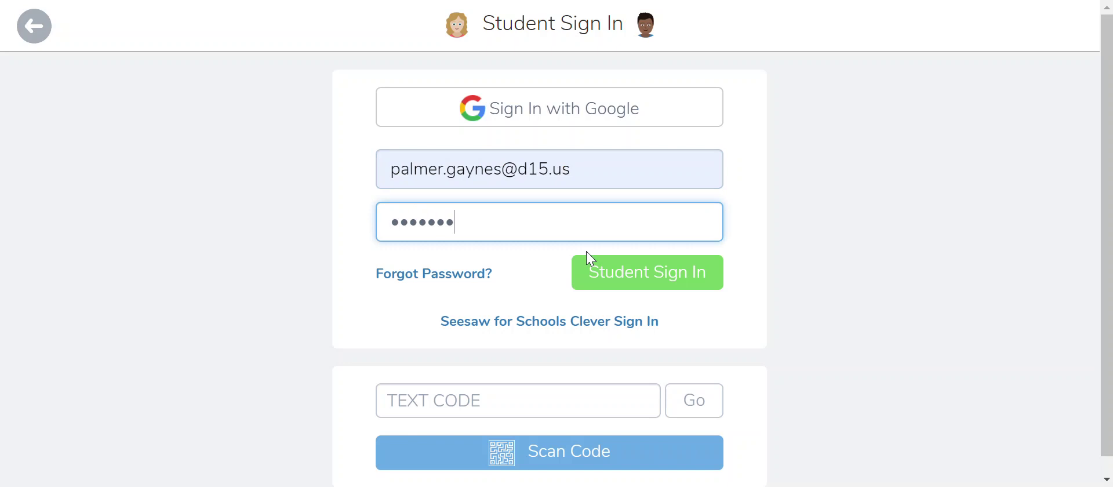
pyautogui.write('•')
pyautogui.click(598, 271)
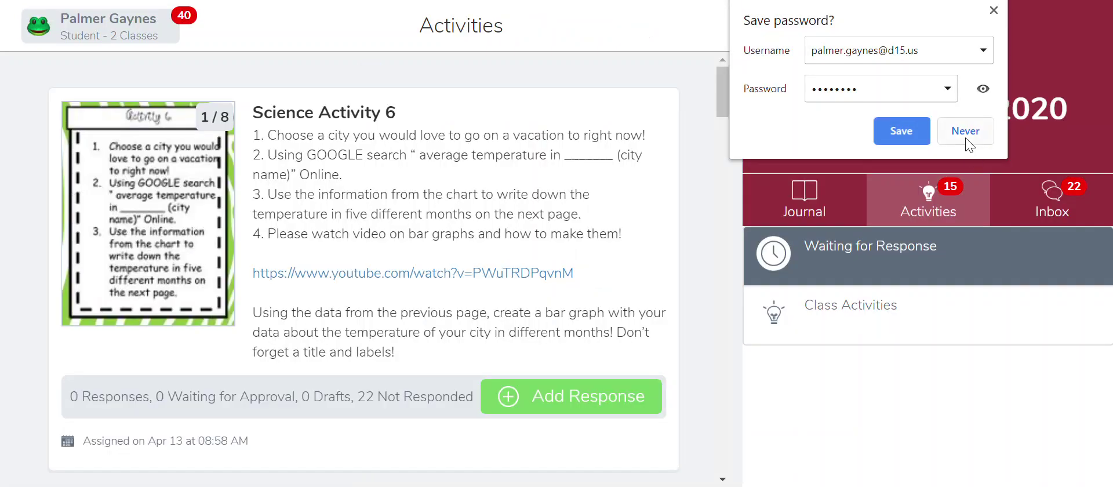
# Decline saving the password, switch to Home Learning Class, and start a My Sticker Book response
pyautogui.click(966, 137)
pyautogui.click(943, 204)
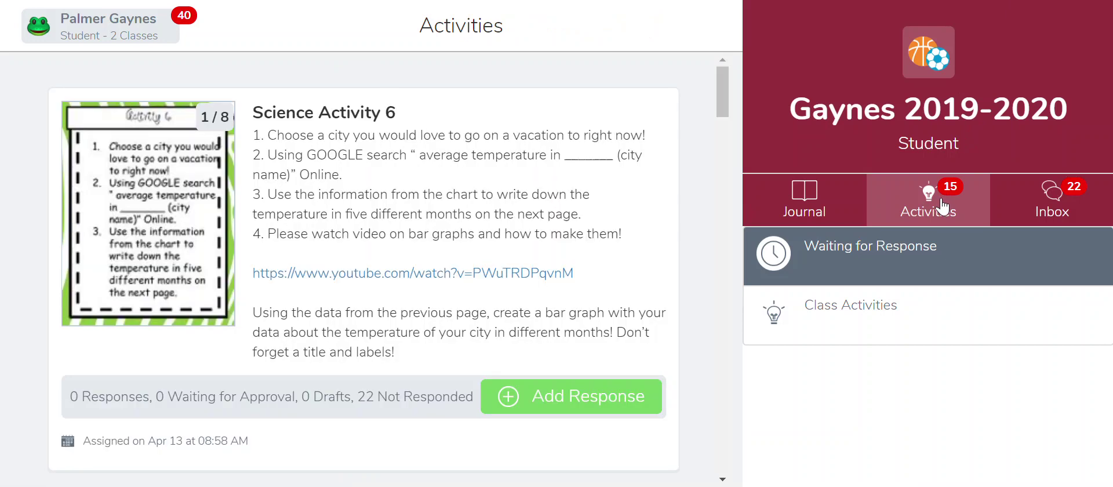
pyautogui.click(188, 26)
pyautogui.click(189, 184)
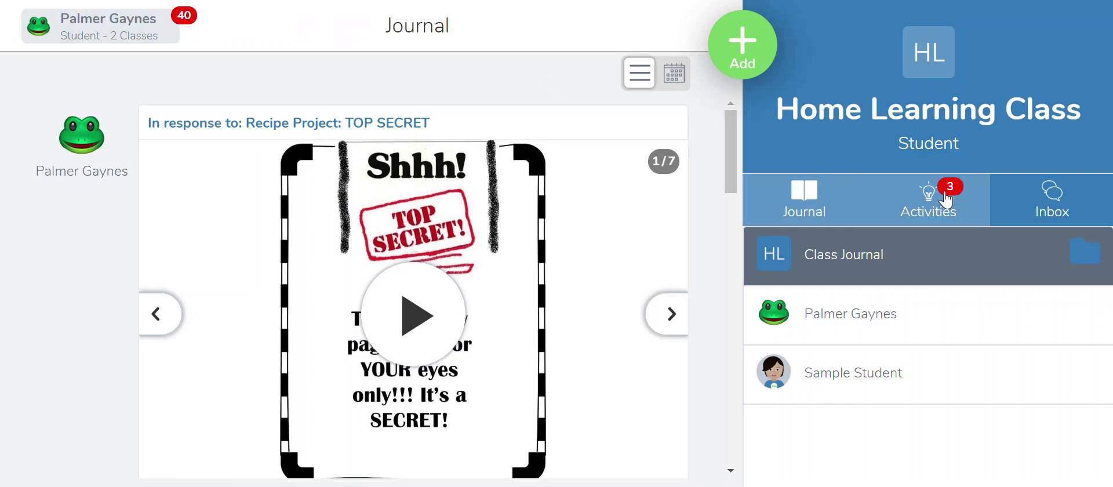
pyautogui.click(944, 197)
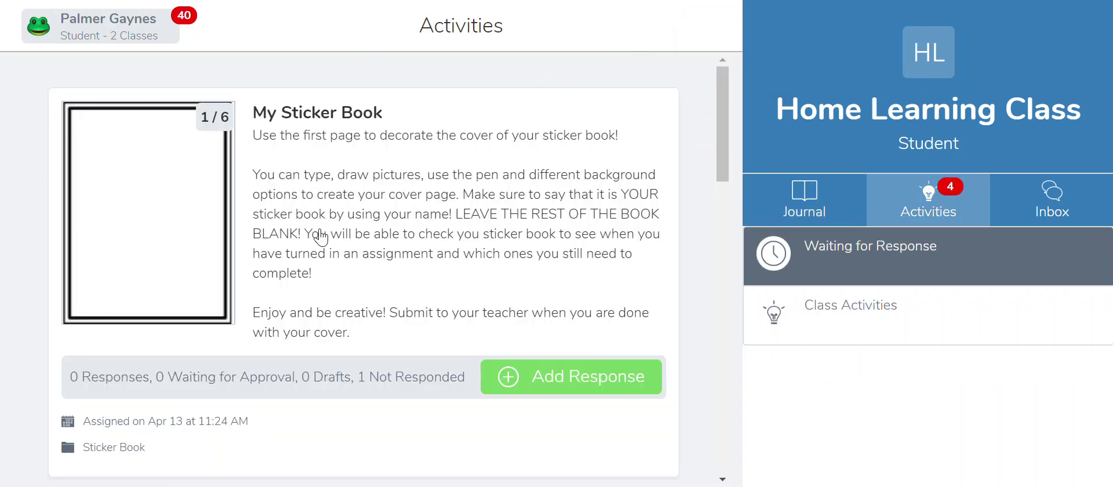
pyautogui.click(576, 378)
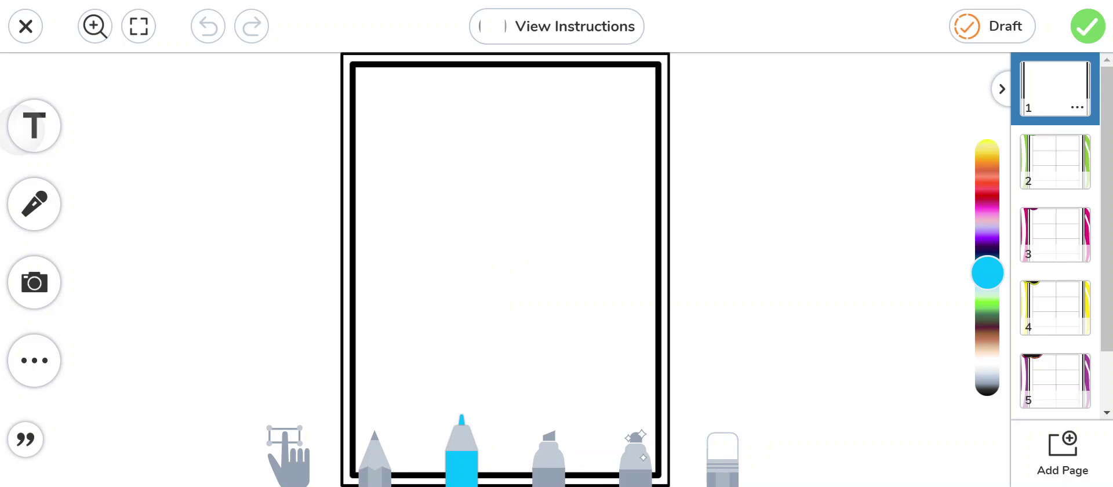
# Title the cover with the student's name followed by 'Sticker Book!', fixing the 'Sricker' typo
pyautogui.click(34, 138)
pyautogui.click(35, 139)
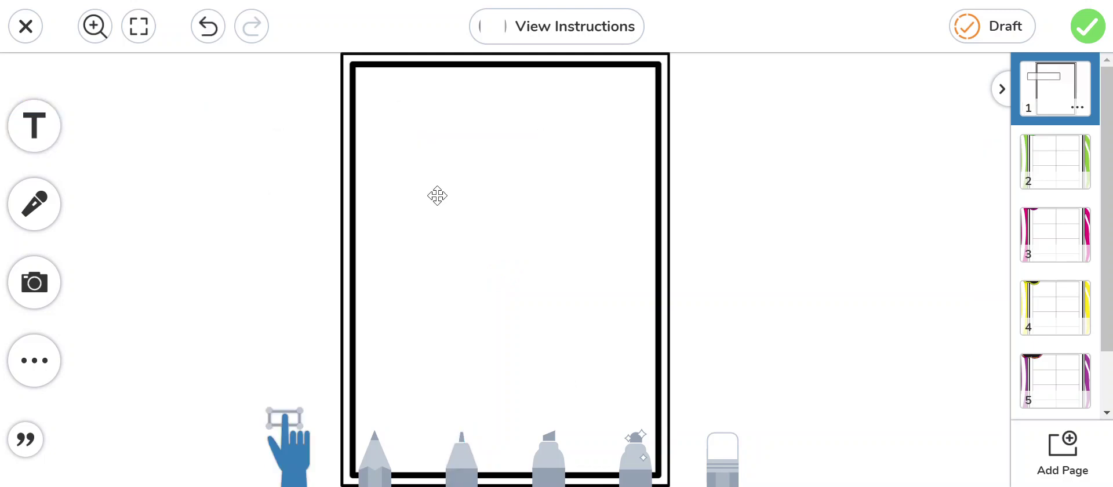
pyautogui.click(32, 127)
pyautogui.write('Co')
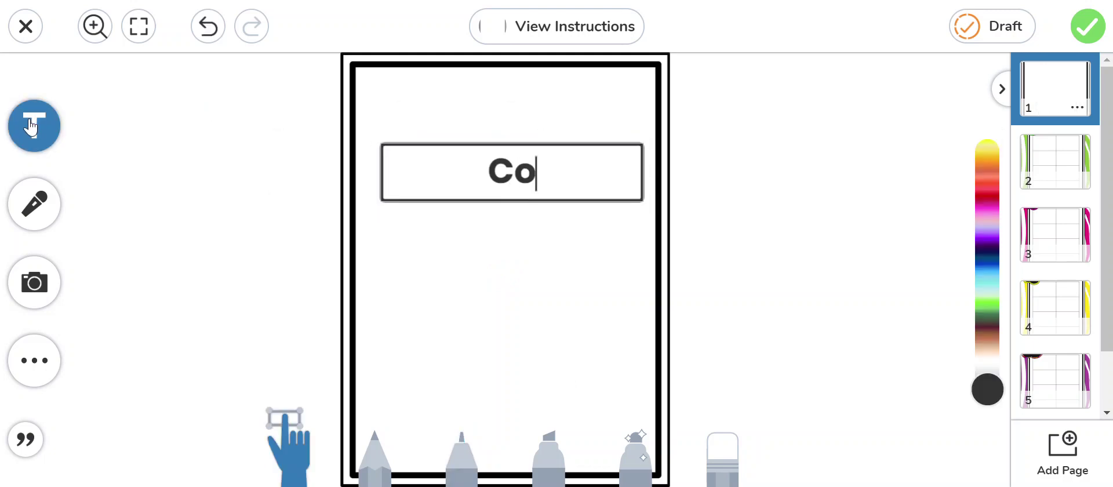
pyautogui.write("rtney's Sricker")
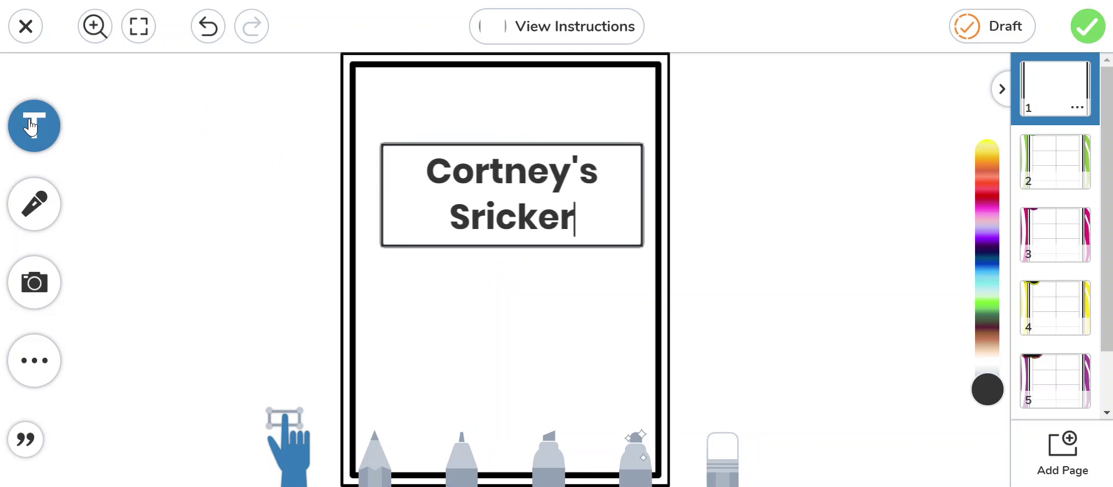
pyautogui.press('BackSpace')
pyautogui.press('BackSpace')
pyautogui.press('BackSpace')
pyautogui.press('BackSpace')
pyautogui.press('BackSpace')
pyautogui.press('BackSpace')
pyautogui.write('ticker Book!')
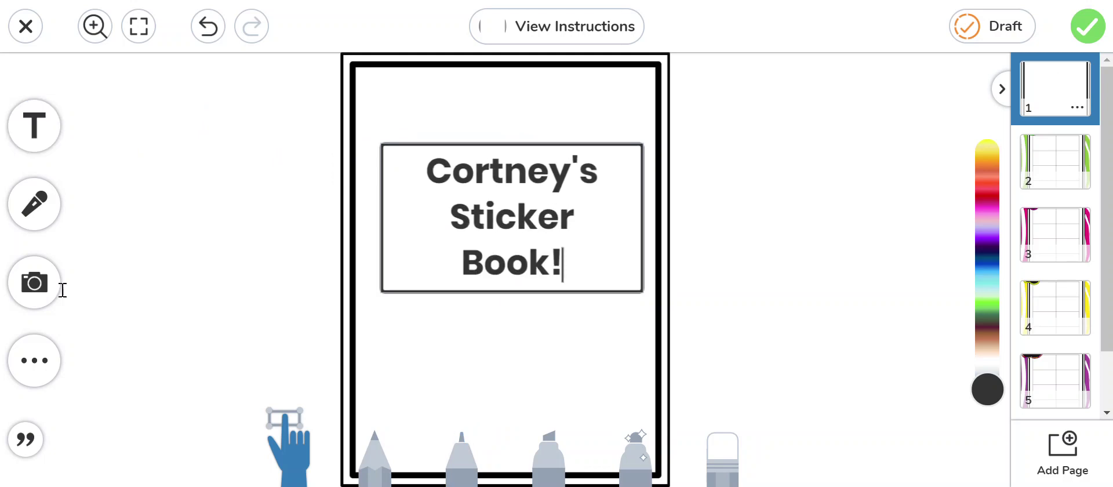
# Try adding a camera photo to the cover and dismiss the camera-in-use warning
pyautogui.click(35, 287)
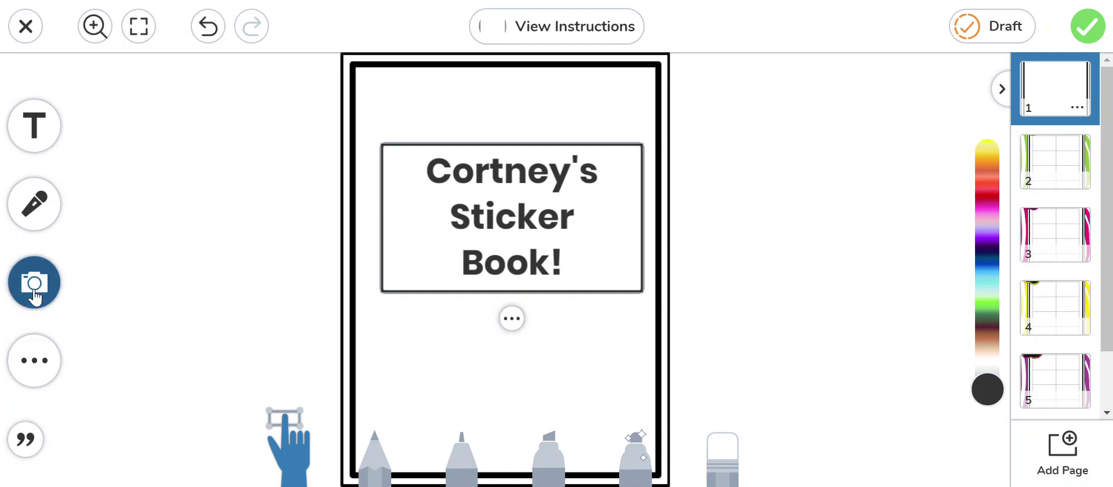
pyautogui.click(52, 296)
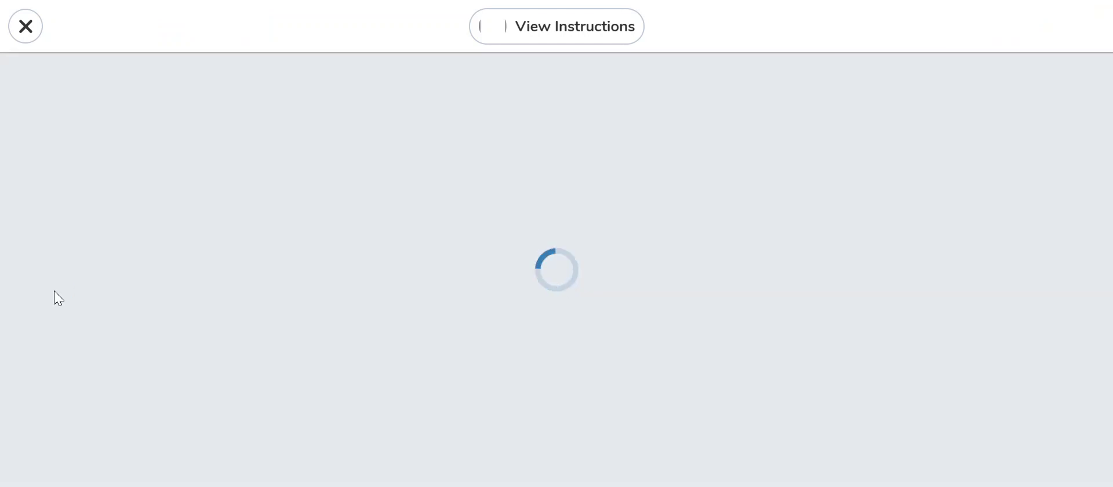
pyautogui.click(273, 84)
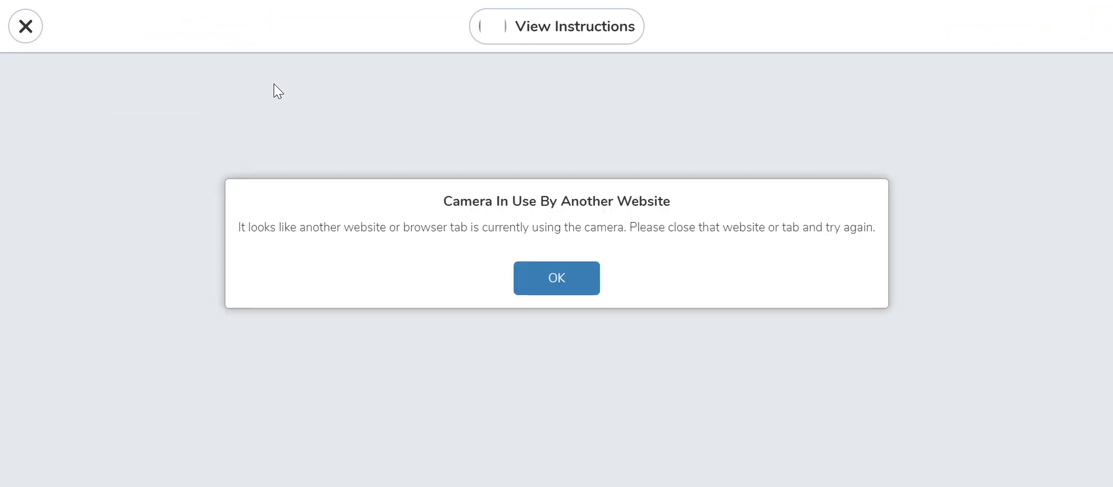
pyautogui.click(563, 284)
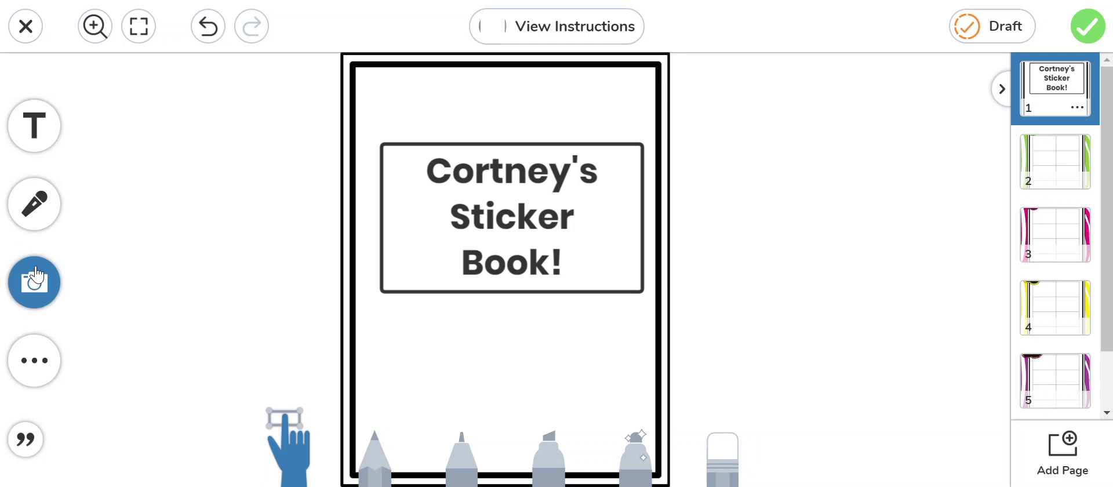
# Make the cover background light blue and draw a yellow highlighter scribble below the title
pyautogui.click(51, 366)
pyautogui.click(124, 373)
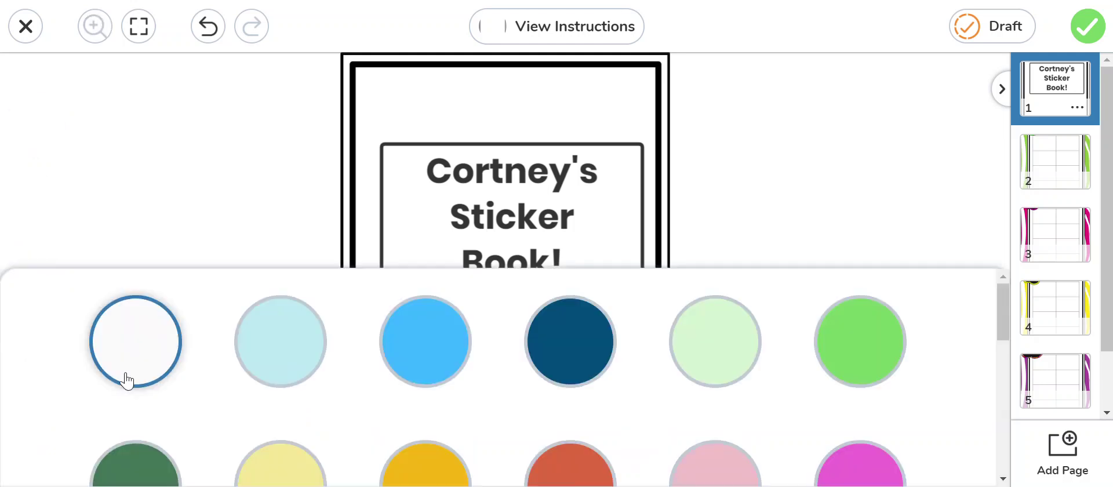
pyautogui.click(398, 369)
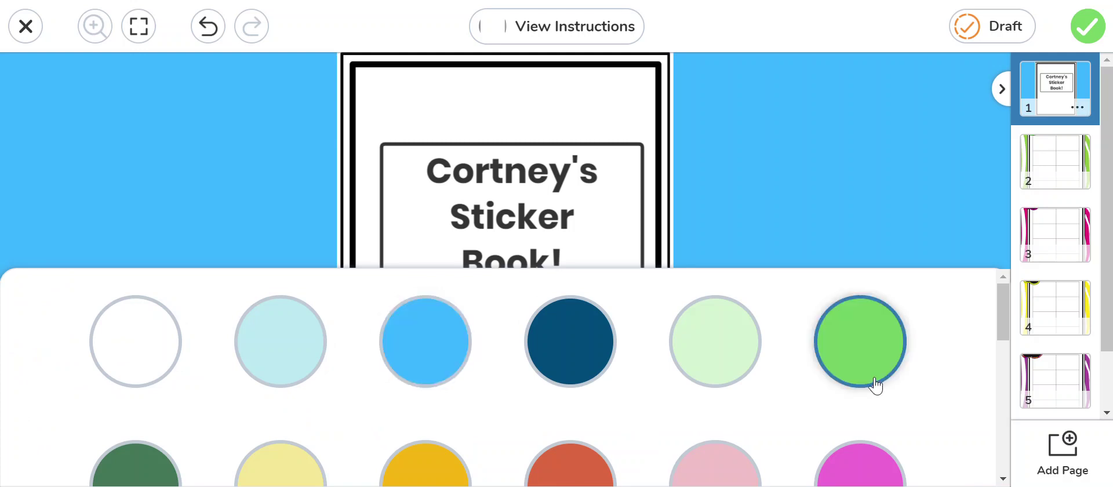
pyautogui.scroll(-3, 875, 385)
pyautogui.click(933, 160)
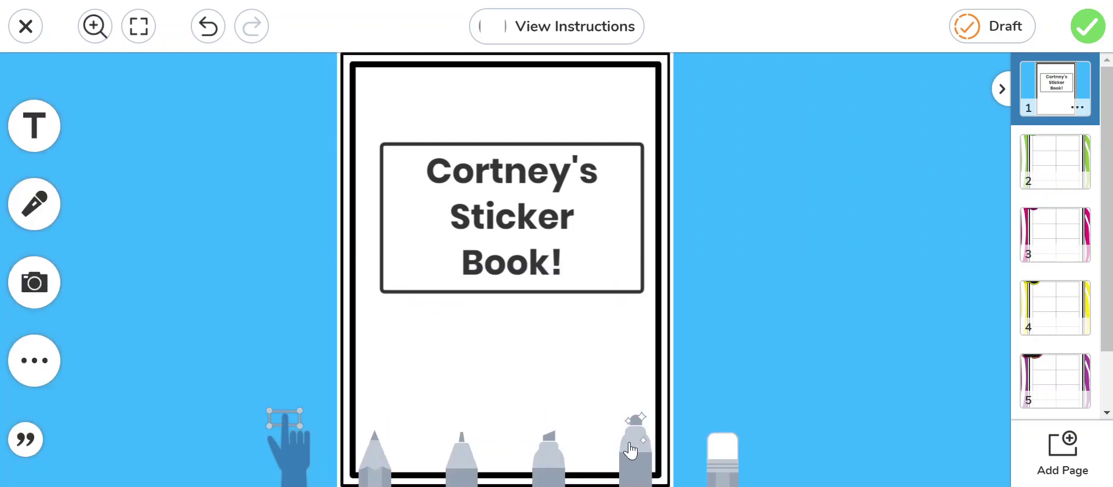
pyautogui.click(548, 458)
pyautogui.moveTo(493, 382)
pyautogui.mouseDown()
pyautogui.moveTo(526, 313)
pyautogui.moveTo(410, 356)
pyautogui.moveTo(522, 348)
pyautogui.mouseUp()
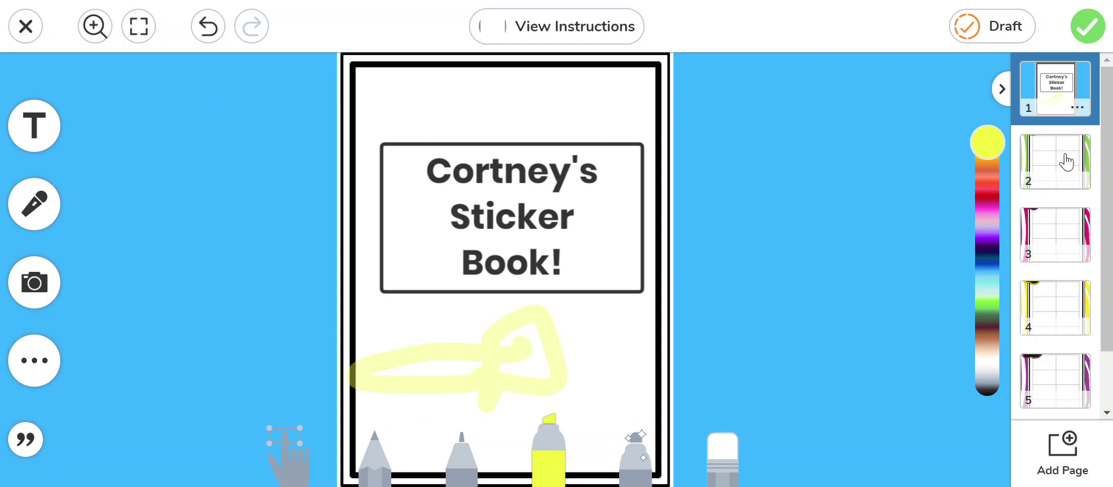
# Look through pages 2, 3 and 4, then submit the sticker book for approval
pyautogui.click(1044, 160)
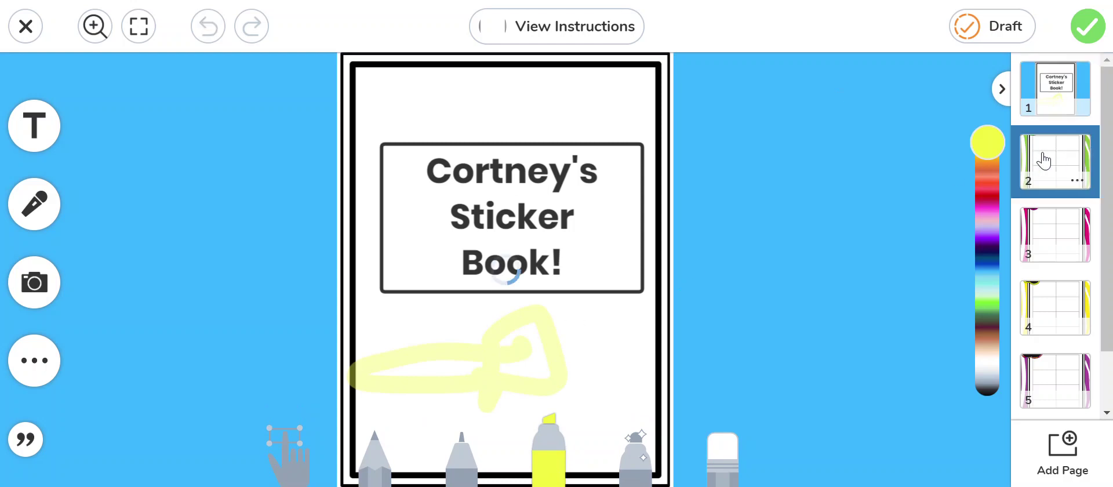
pyautogui.click(1050, 231)
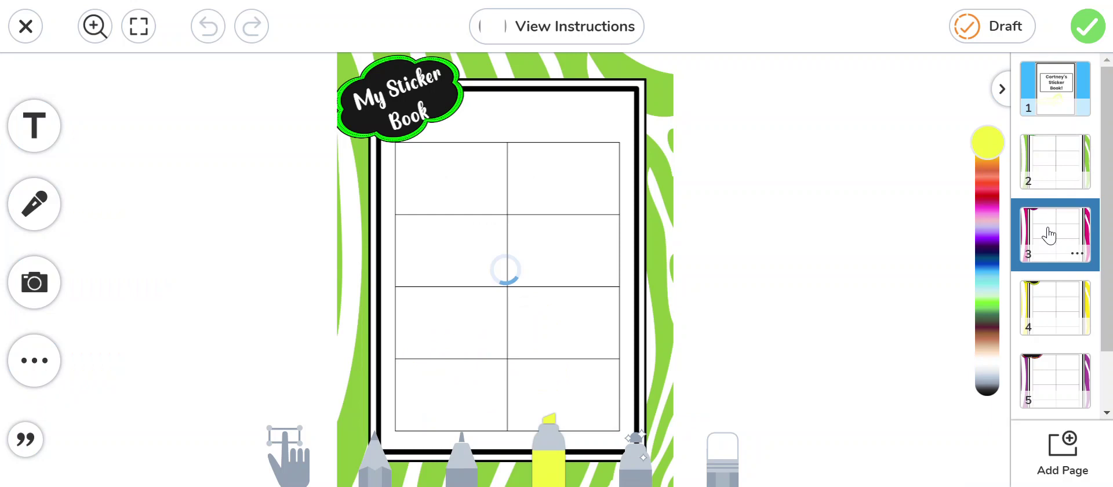
pyautogui.click(1058, 298)
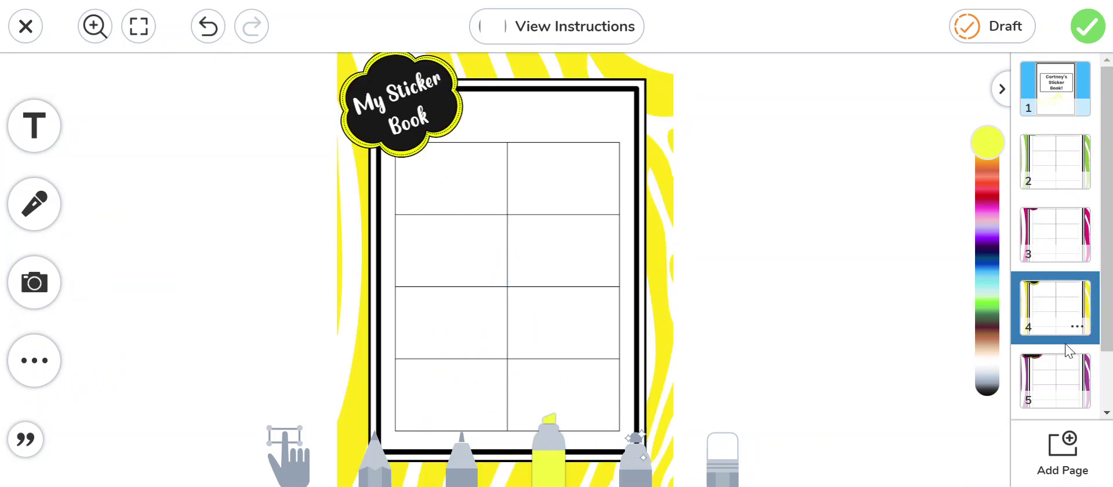
pyautogui.click(1089, 29)
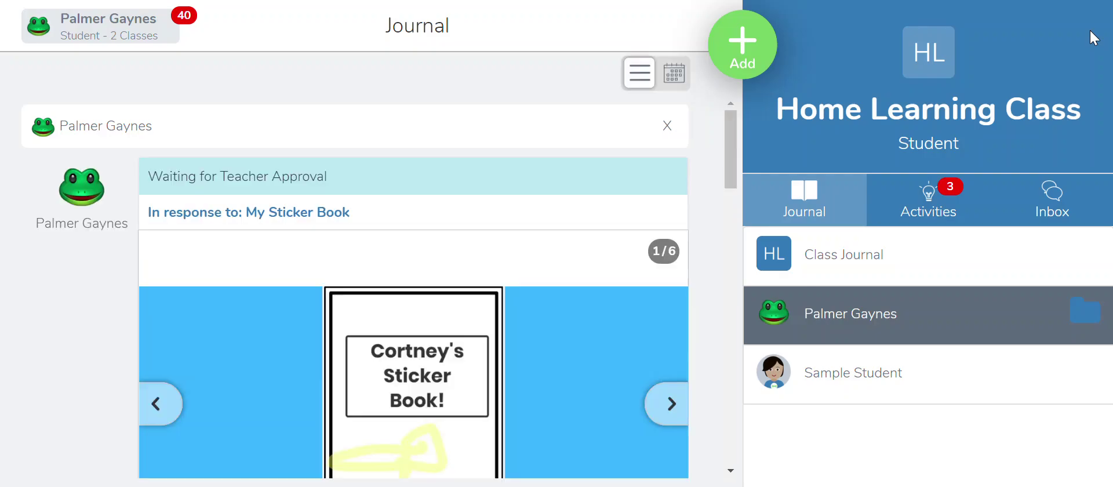
# Show the Home Learning Class Activities list and scroll down to the Time Capsule card
pyautogui.scroll(-2, 490, 341)
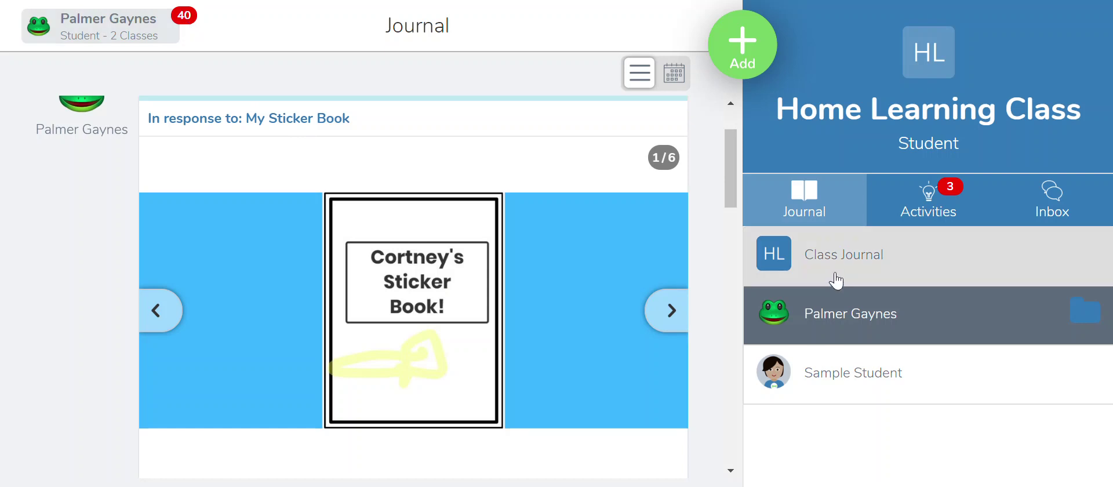
pyautogui.click(910, 224)
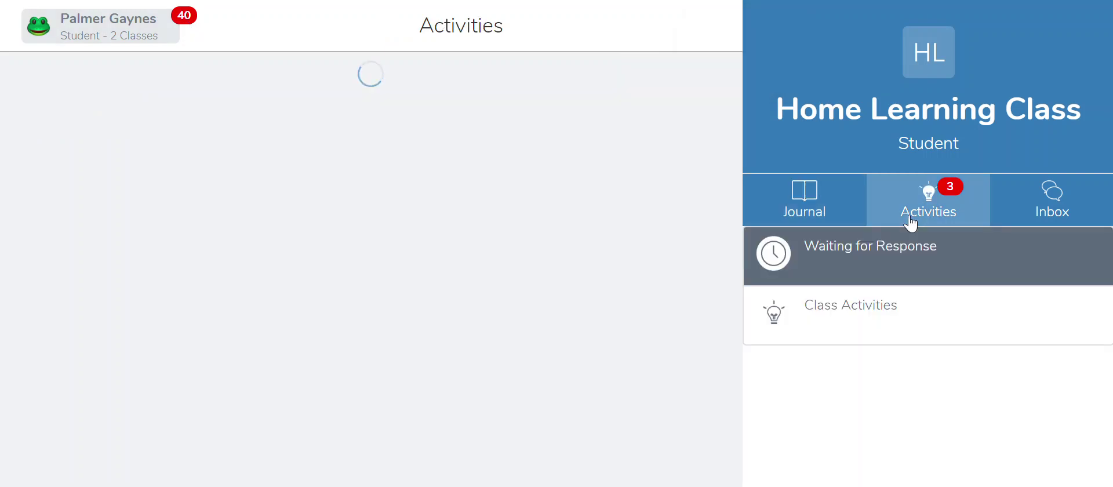
pyautogui.scroll(-5, 547, 262)
pyautogui.scroll(-5, 546, 261)
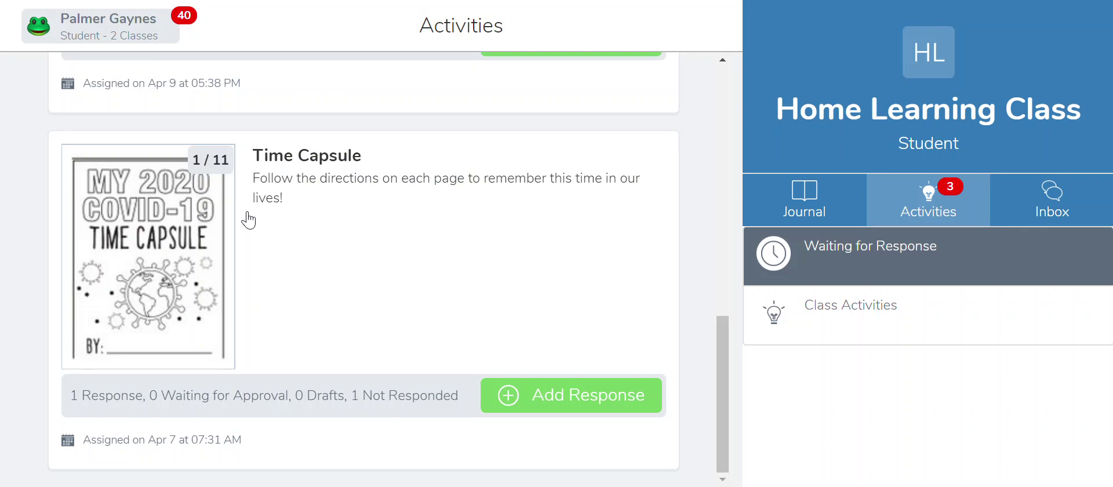
# Sign out of the student account from the account switcher
pyautogui.click(147, 22)
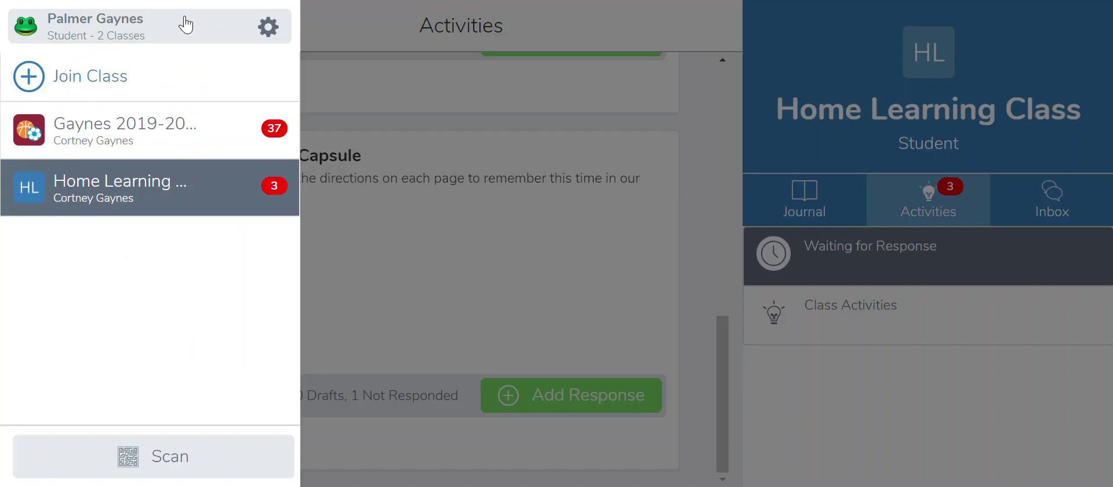
pyautogui.click(266, 30)
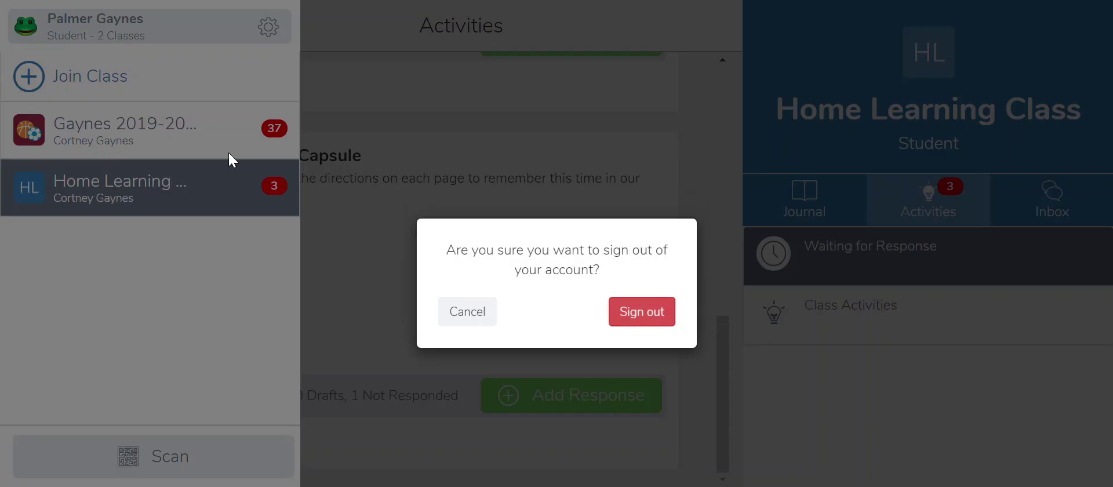
pyautogui.click(662, 320)
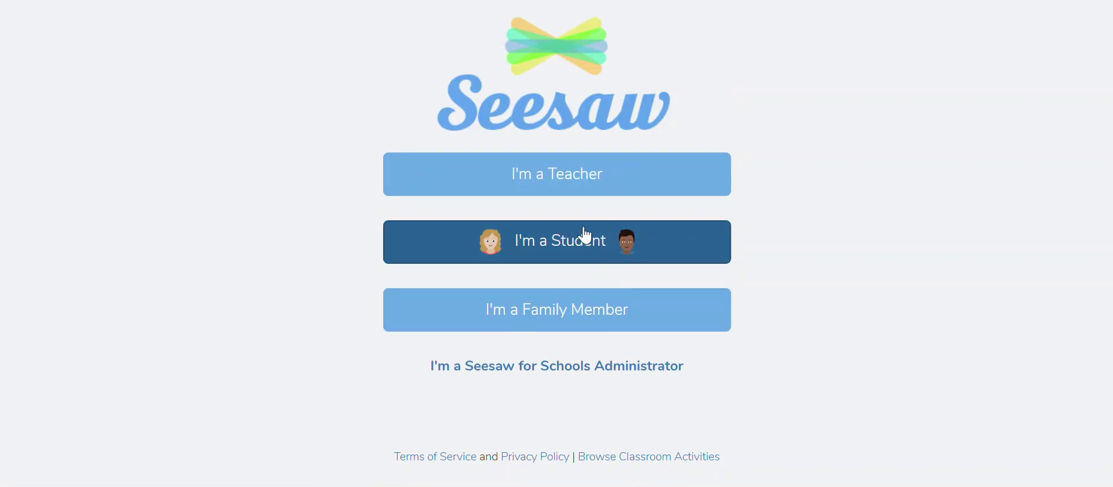
# Sign in as the teacher with saved credentials and switch to Home Learning Class
pyautogui.click(567, 181)
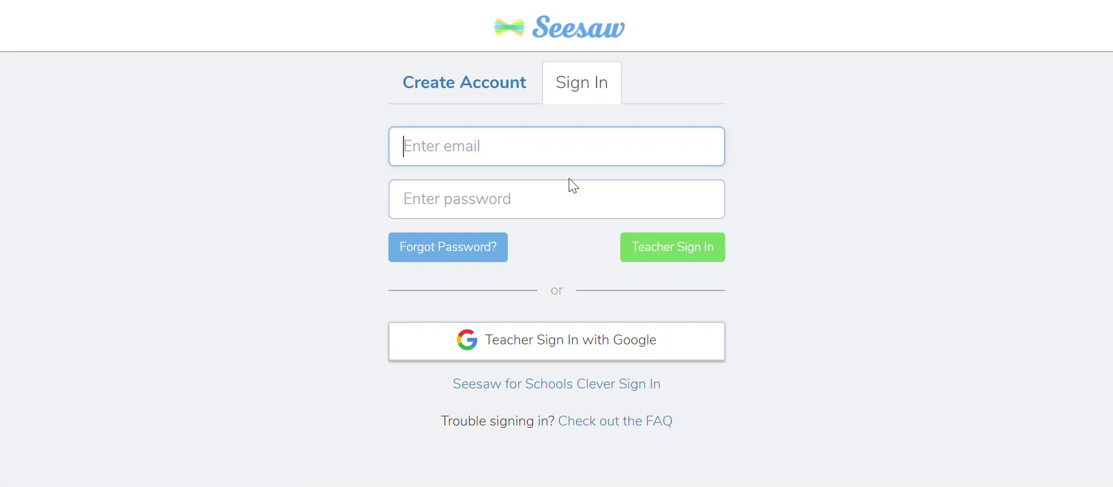
pyautogui.click(668, 253)
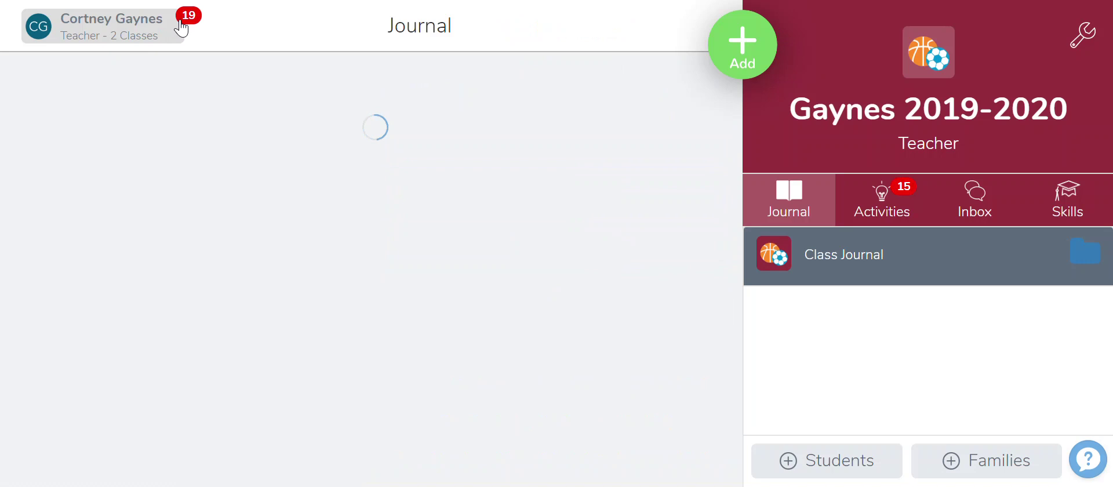
pyautogui.click(182, 27)
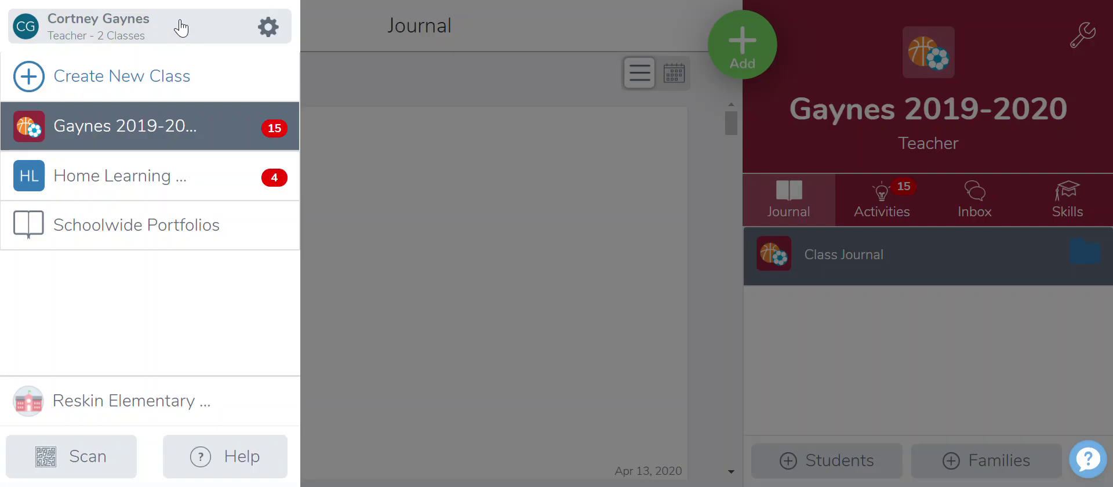
pyautogui.click(157, 177)
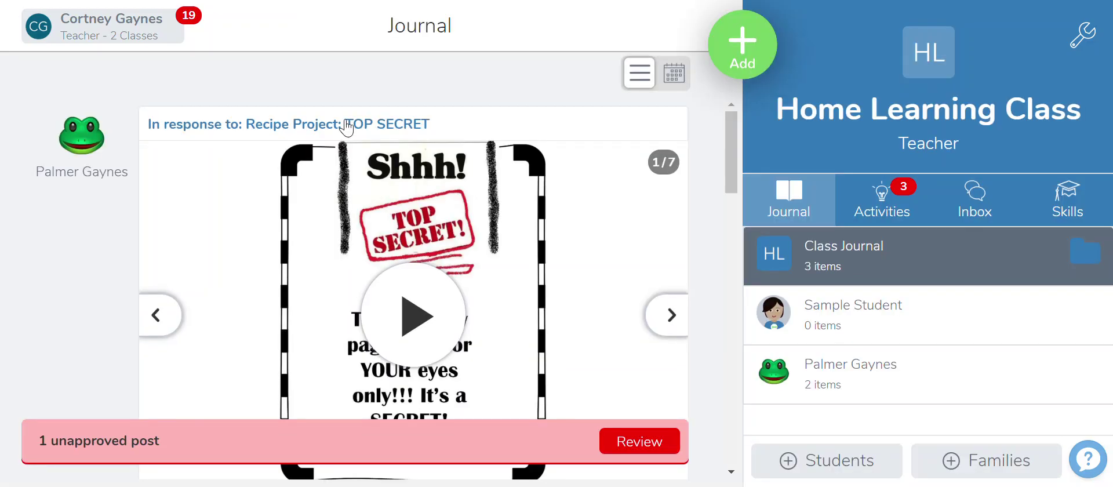
# Open the class Activities and bring up the My Sticker Book activity details
pyautogui.scroll(-5, 580, 323)
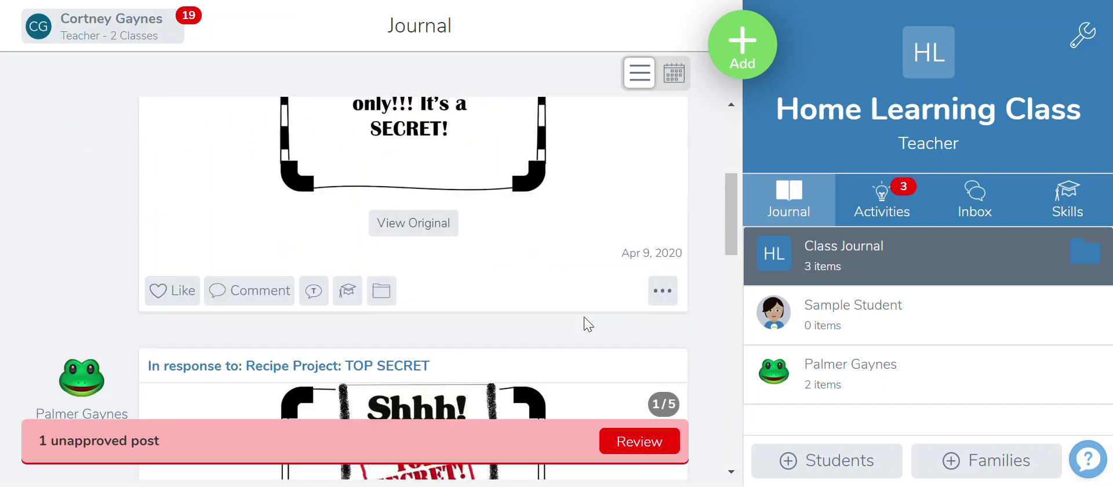
pyautogui.scroll(-4, 587, 323)
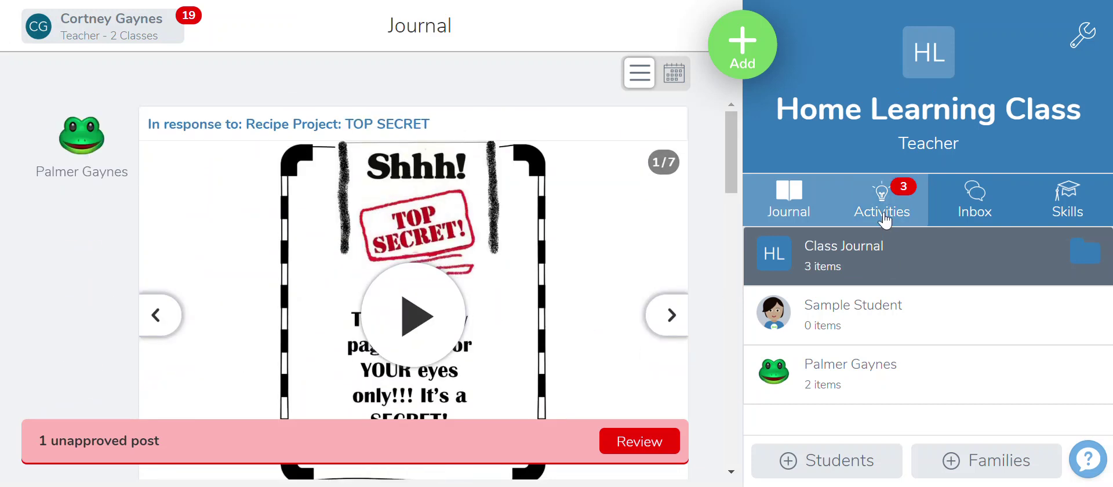
pyautogui.click(884, 217)
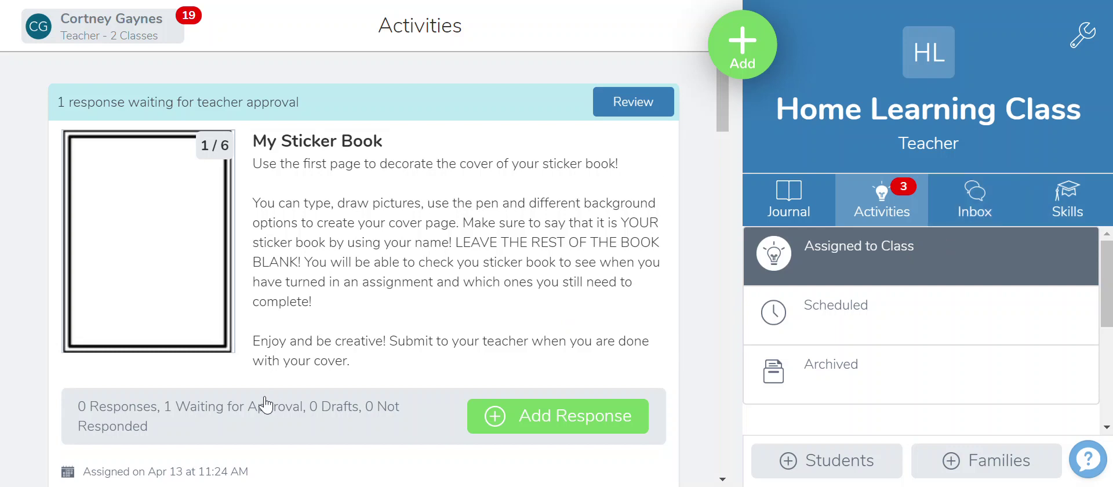
pyautogui.scroll(-4, 293, 389)
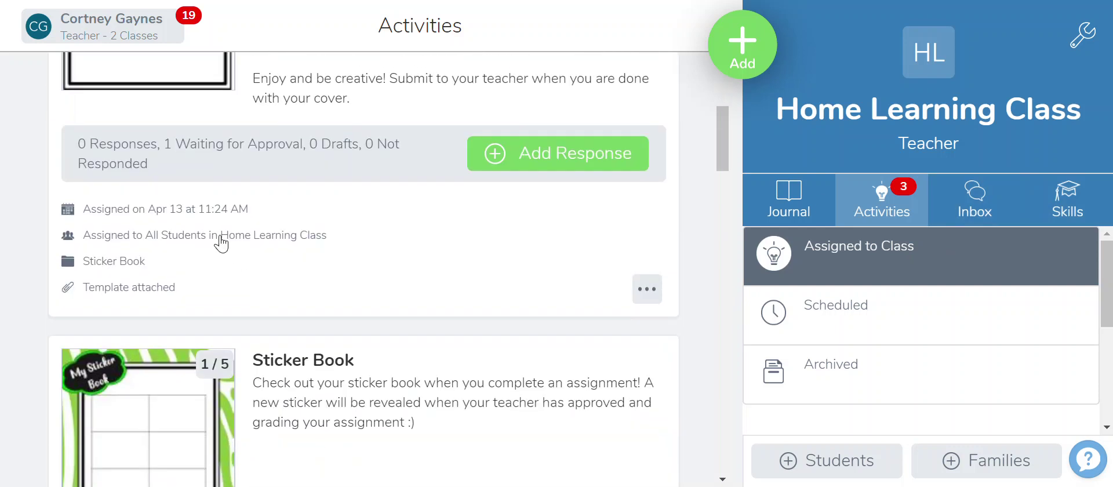
pyautogui.click(219, 241)
pyautogui.scroll(-3, 363, 301)
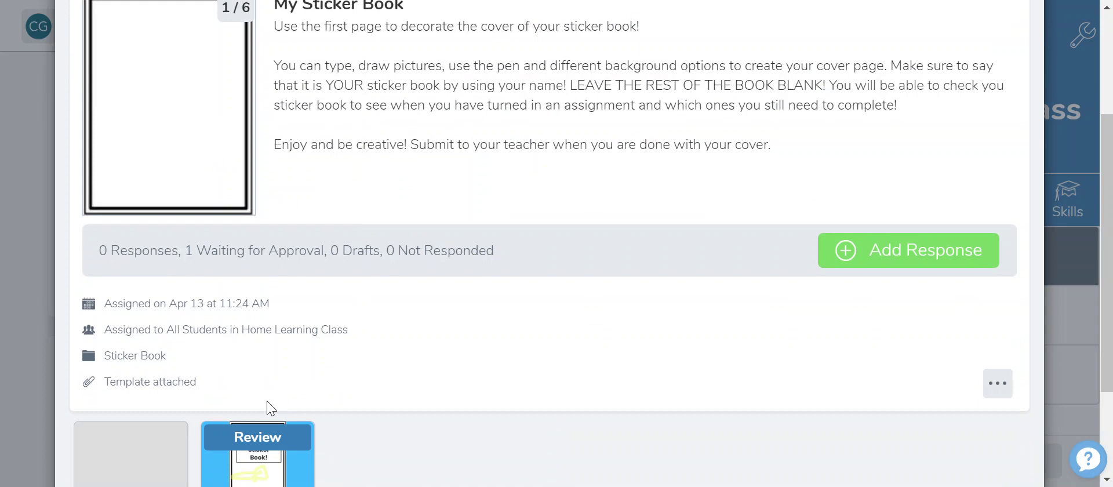
pyautogui.scroll(-2, 281, 460)
# Approve the student's waiting sticker book response and close the post and activity
pyautogui.click(275, 359)
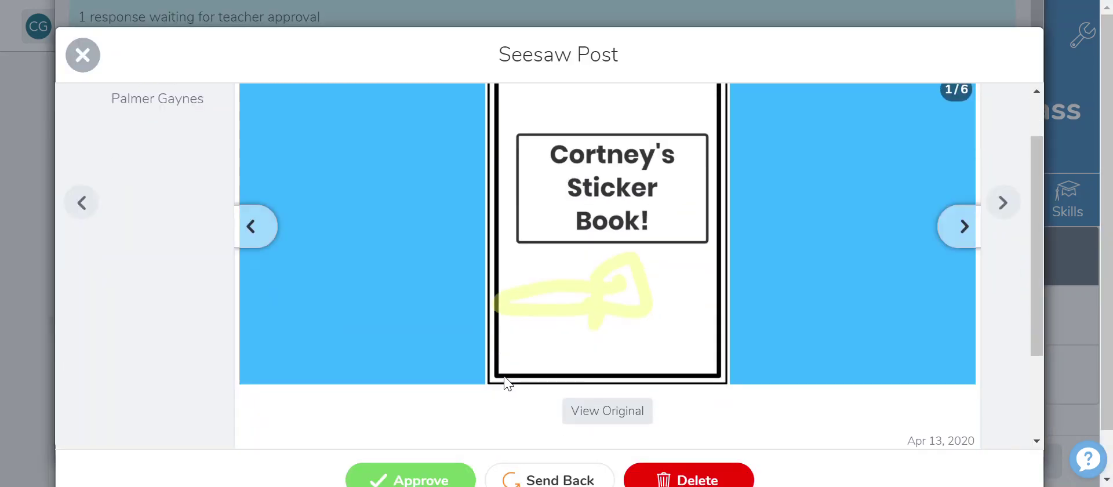
pyautogui.click(439, 479)
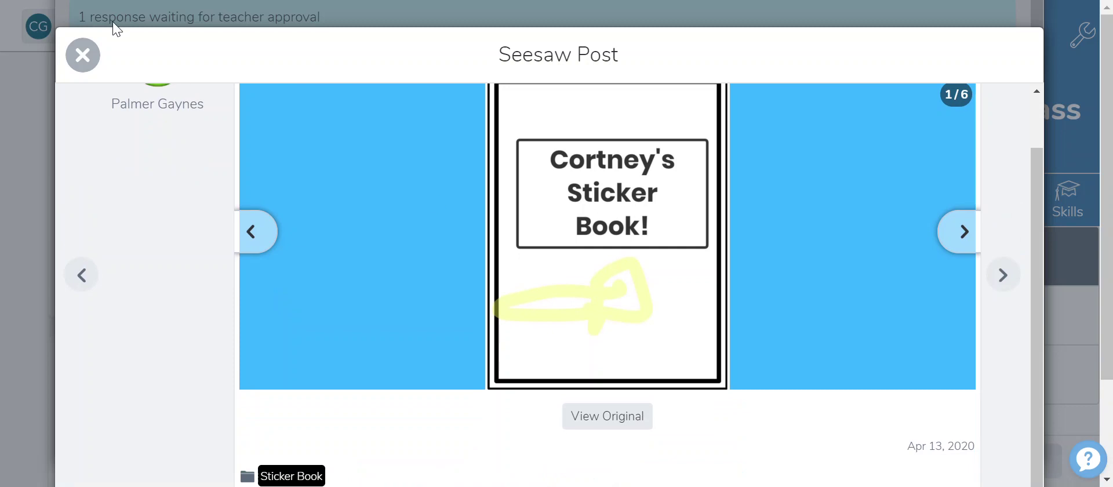
pyautogui.click(76, 64)
pyautogui.scroll(3, 650, 270)
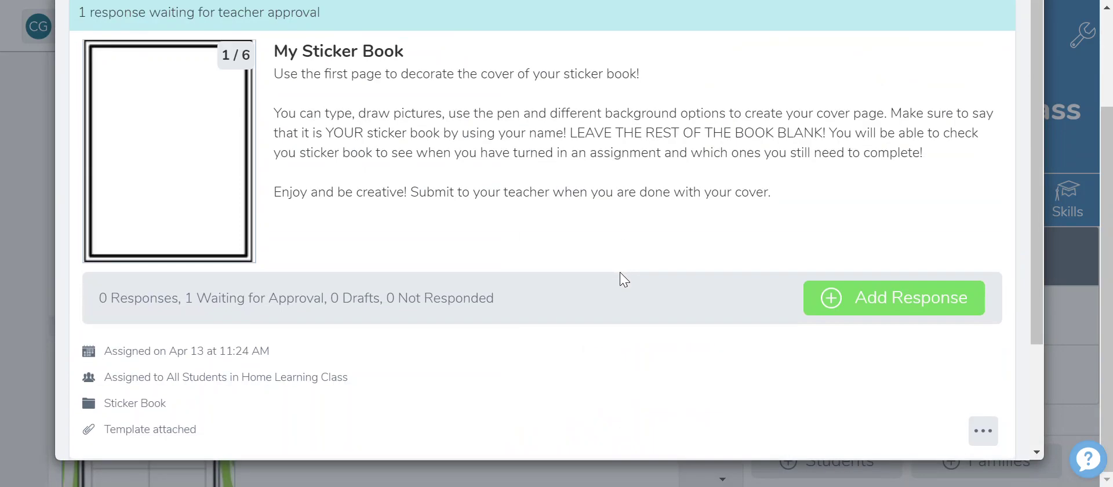
pyautogui.scroll(2, 576, 222)
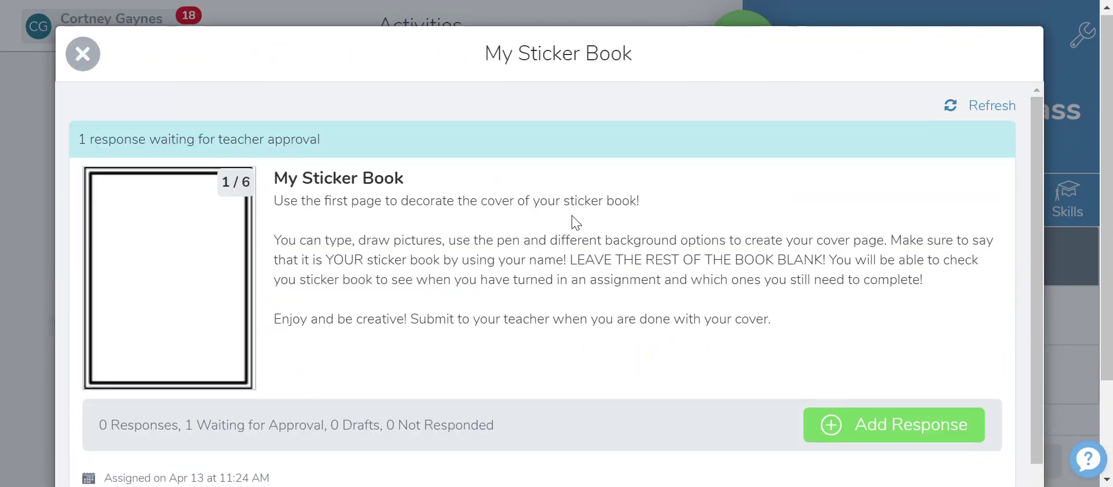
pyautogui.click(81, 55)
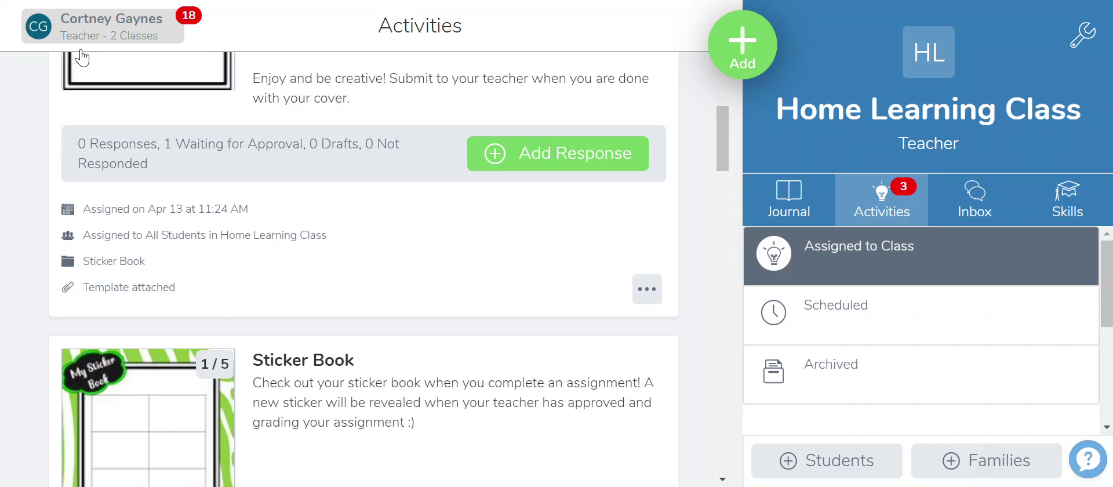
# Go back to the Home Learning Class journal and scroll to the sticker book post
pyautogui.click(796, 203)
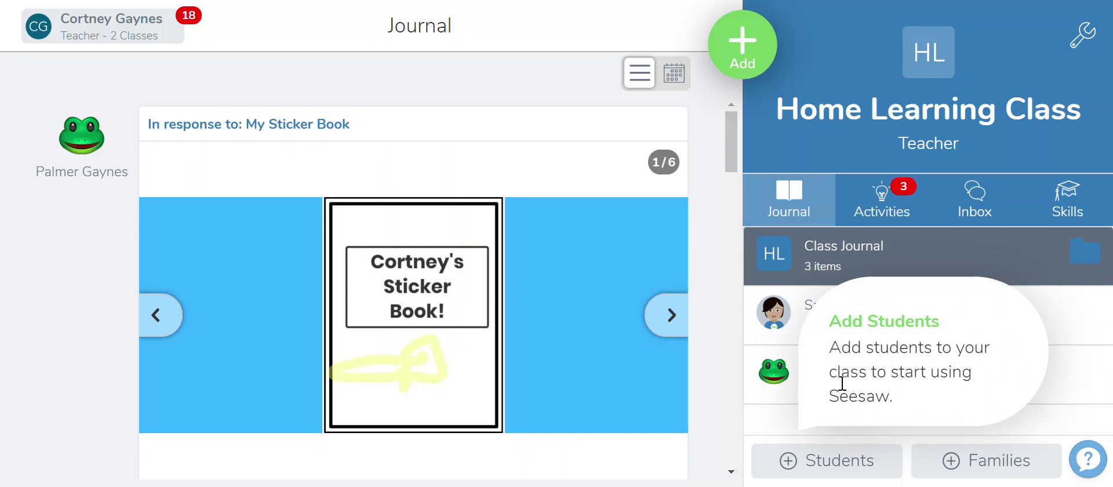
pyautogui.scroll(-5, 733, 371)
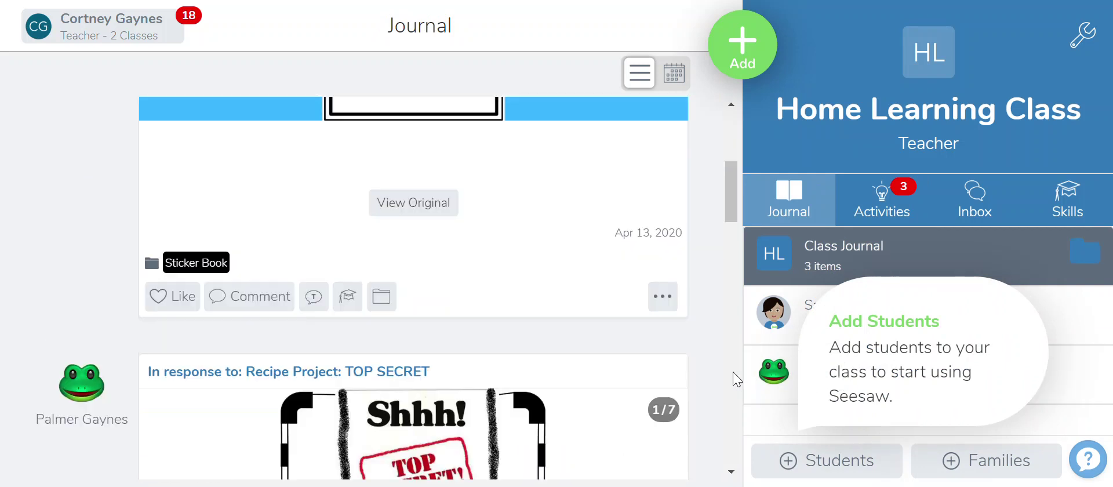
pyautogui.scroll(4, 684, 293)
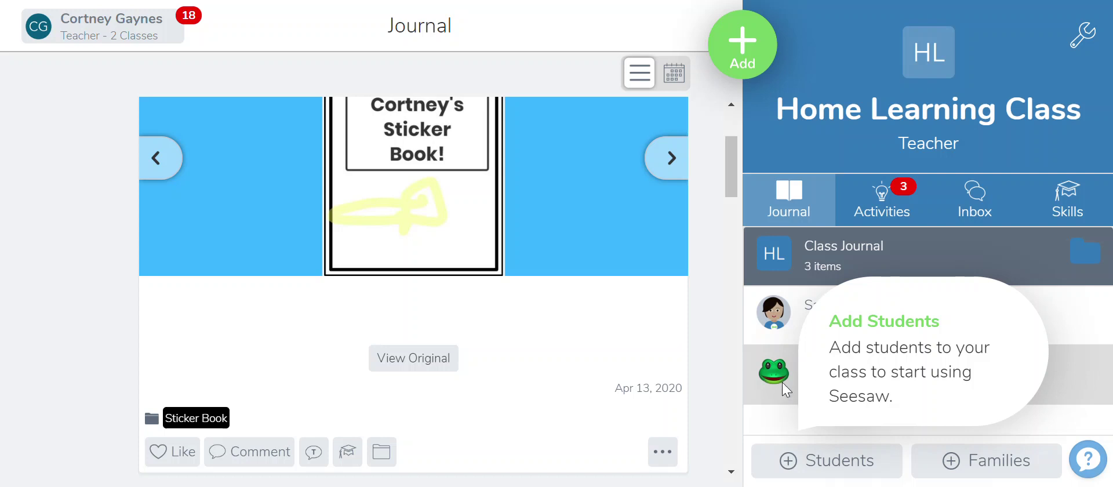
# Filter the journal to the student's Sticker Book folder and open the entry's '...' item menu
pyautogui.click(783, 383)
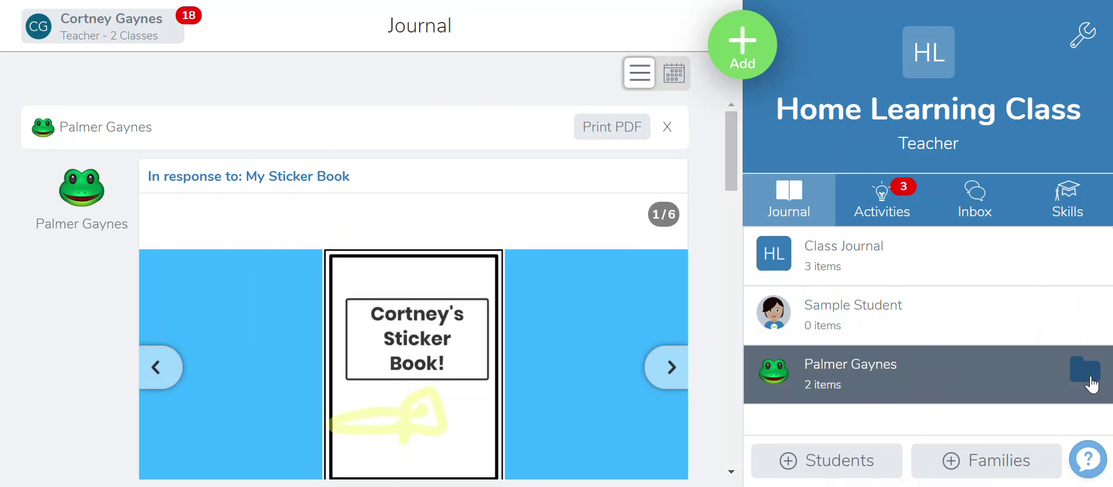
pyautogui.click(1085, 374)
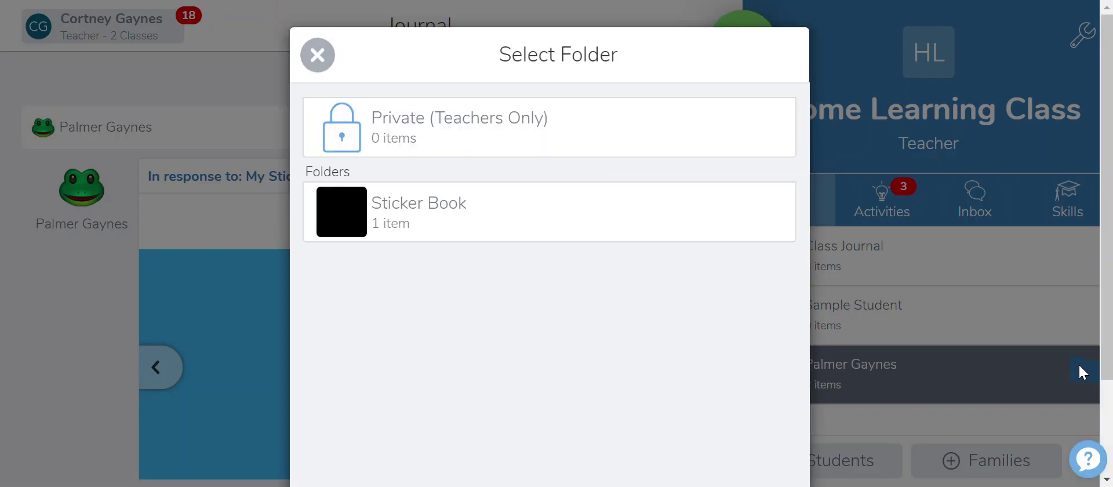
pyautogui.click(449, 229)
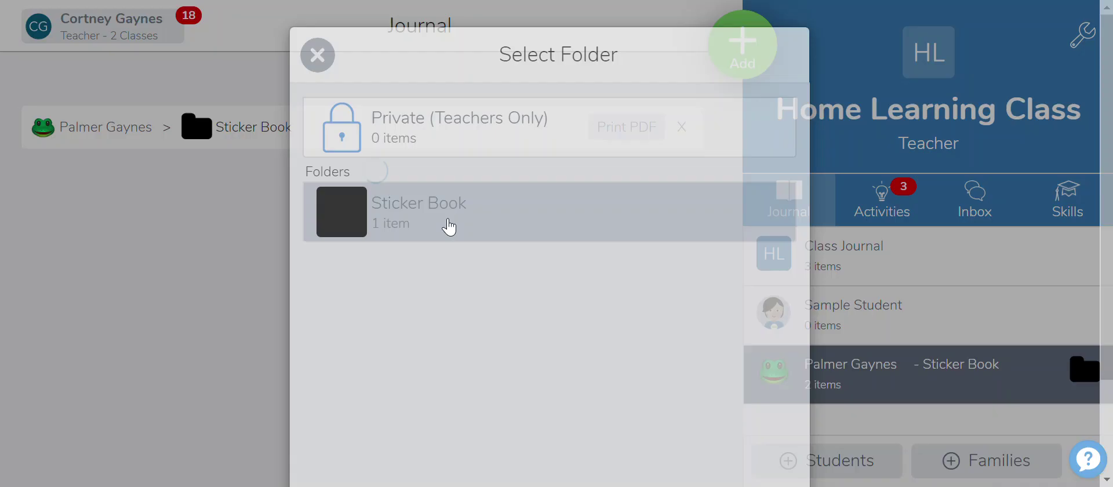
pyautogui.scroll(-1, 449, 227)
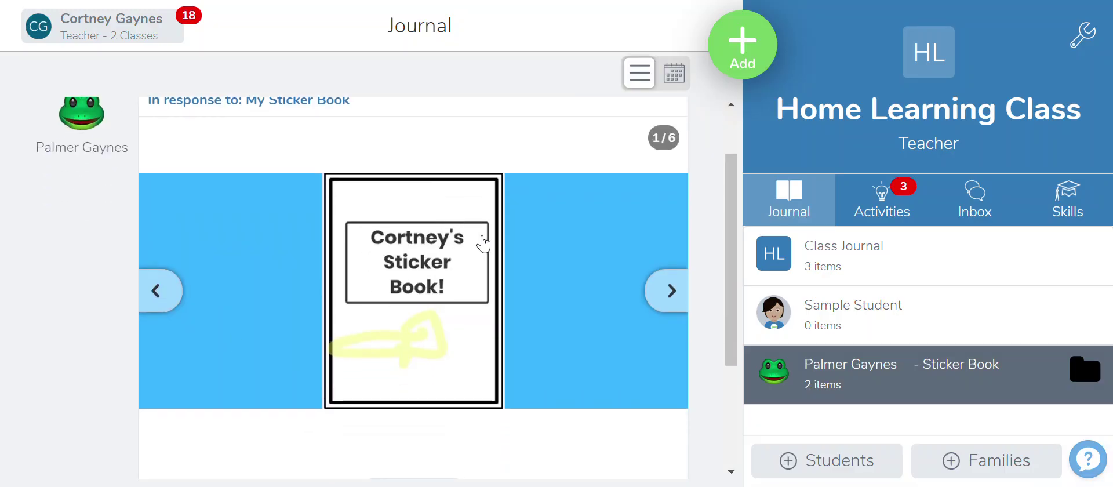
pyautogui.scroll(-2, 484, 244)
pyautogui.click(664, 468)
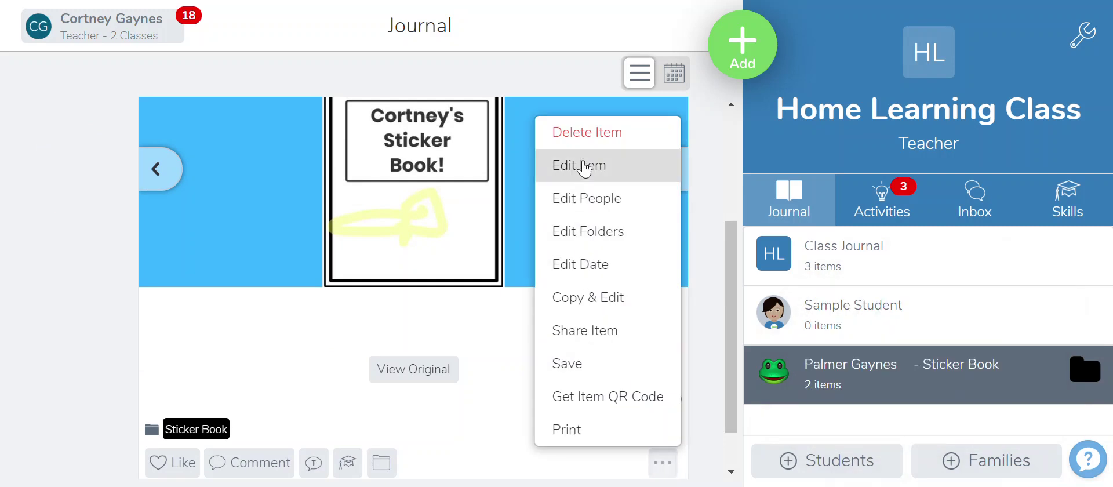
# Add a 'Time Capsule' text label on page 2 of the sticker book
pyautogui.click(583, 164)
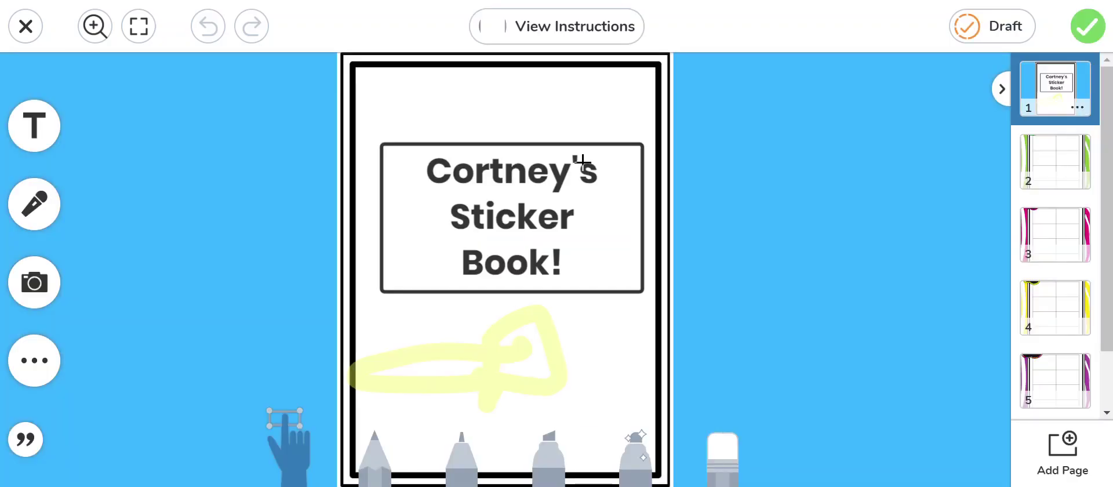
pyautogui.click(1037, 168)
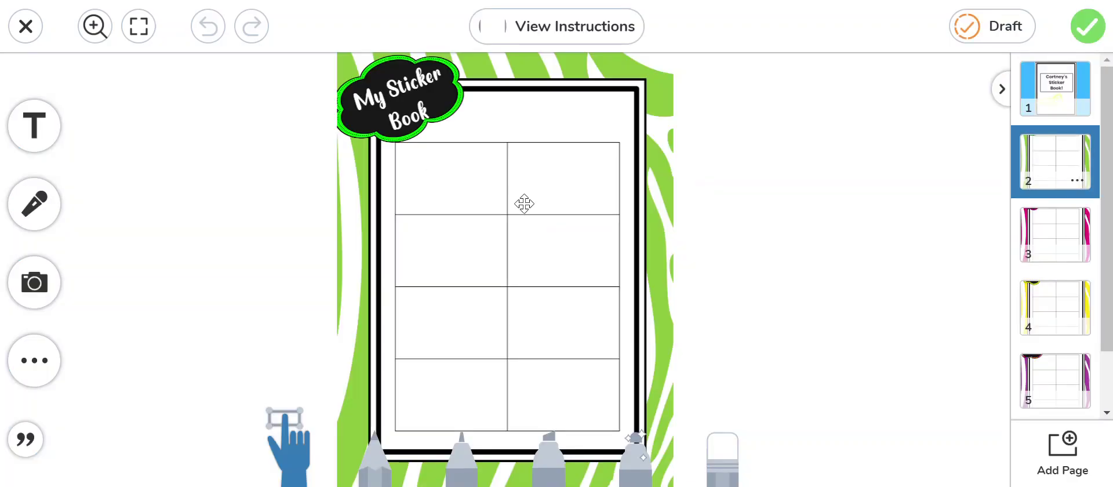
pyautogui.click(34, 126)
pyautogui.click(448, 189)
pyautogui.write('Time Cap')
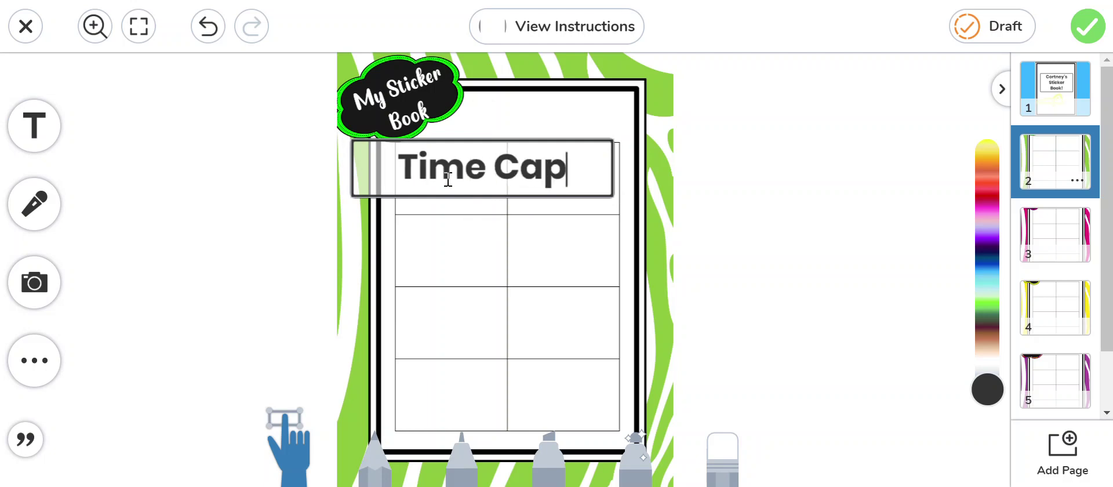
pyautogui.write('sule')
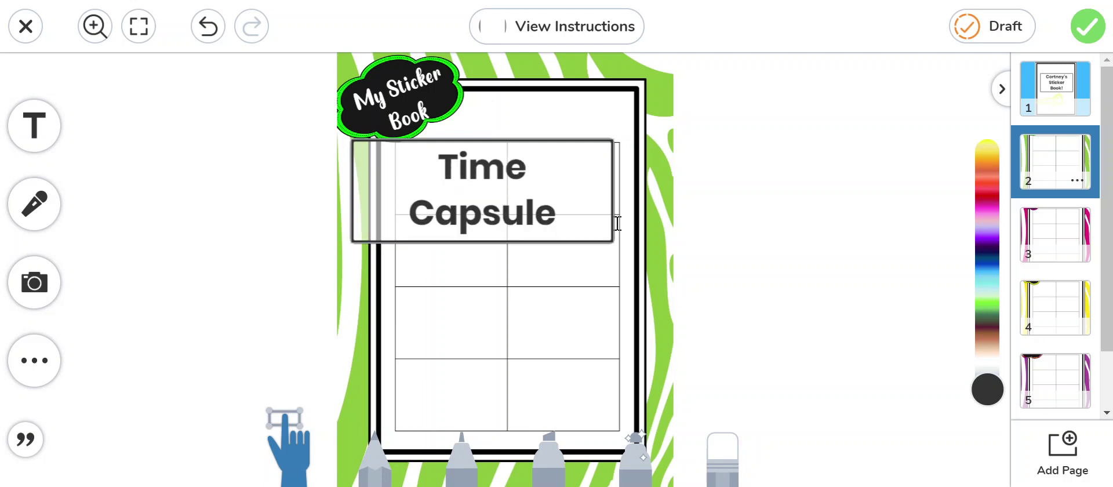
pyautogui.click(727, 207)
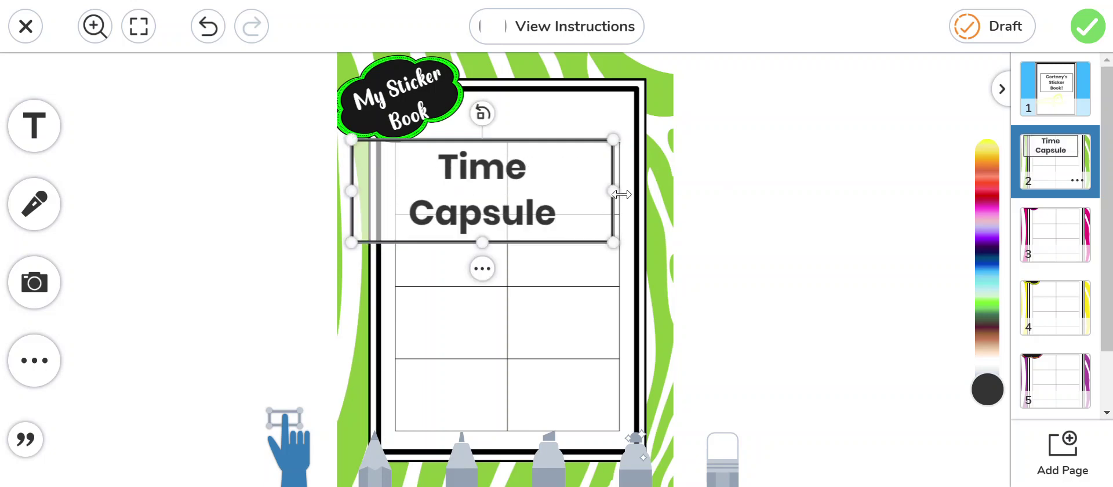
# Shrink the Time Capsule label and place it in the grid's top-left box
pyautogui.moveTo(611, 243); pyautogui.dragTo(426, 169)
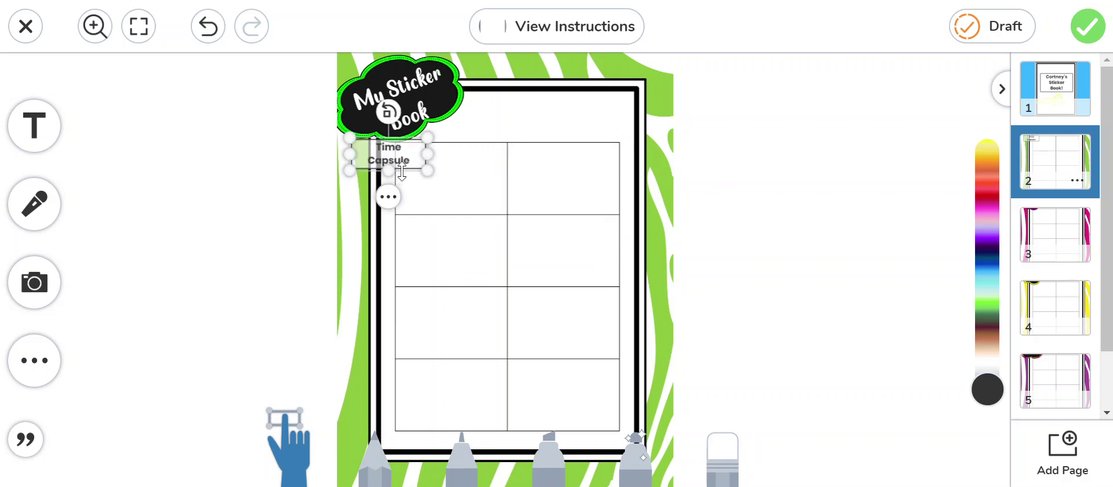
pyautogui.moveTo(407, 170); pyautogui.dragTo(470, 179)
pyautogui.click(449, 204)
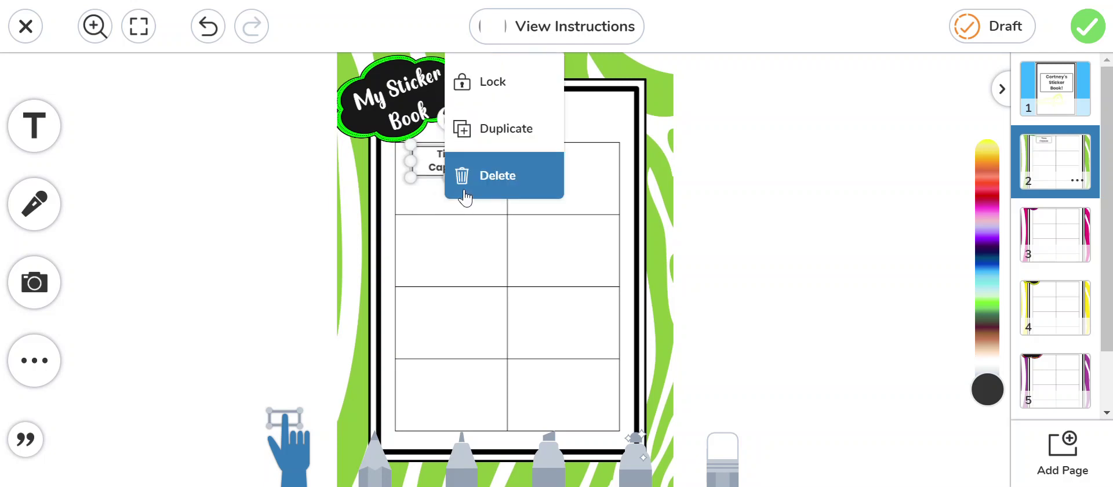
pyautogui.click(609, 193)
# Upload the 'dabbing great job' image from Quick access onto page 2
pyautogui.click(26, 304)
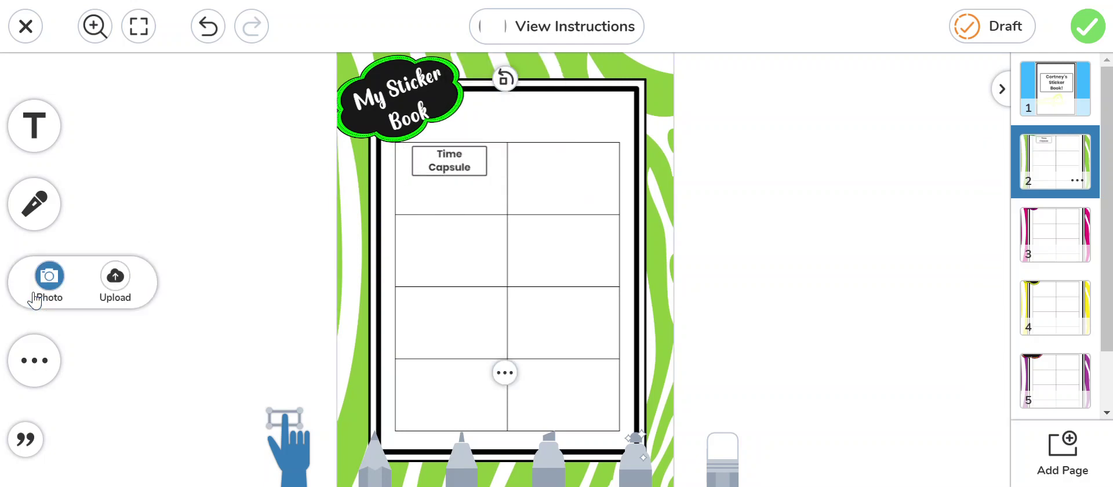
pyautogui.click(116, 277)
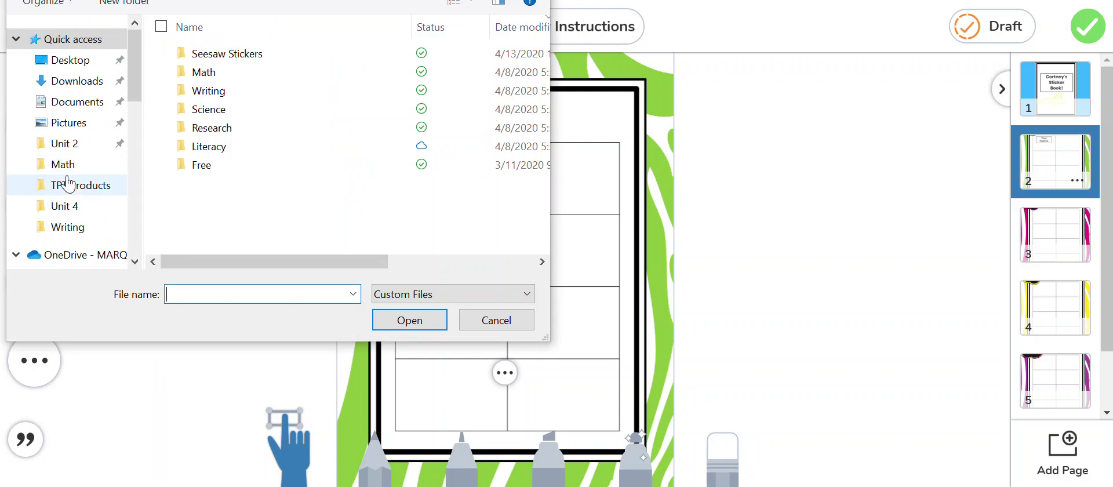
pyautogui.scroll(-2, 68, 183)
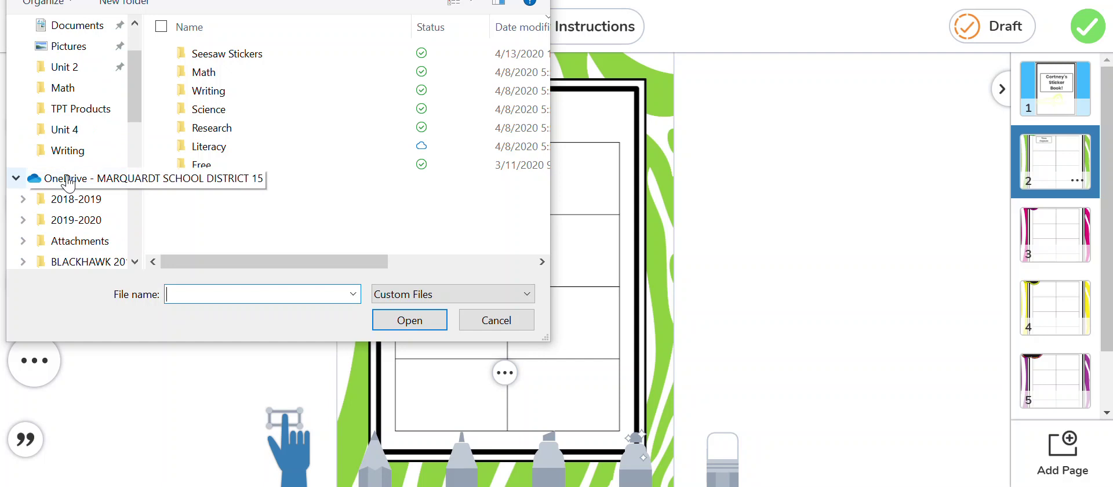
pyautogui.scroll(2, 68, 183)
pyautogui.click(58, 39)
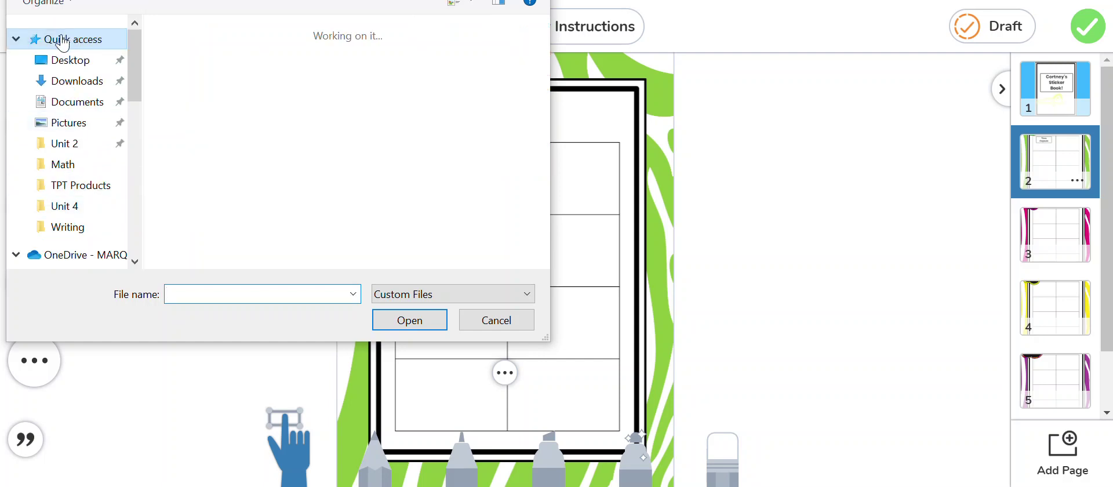
pyautogui.scroll(-5, 223, 126)
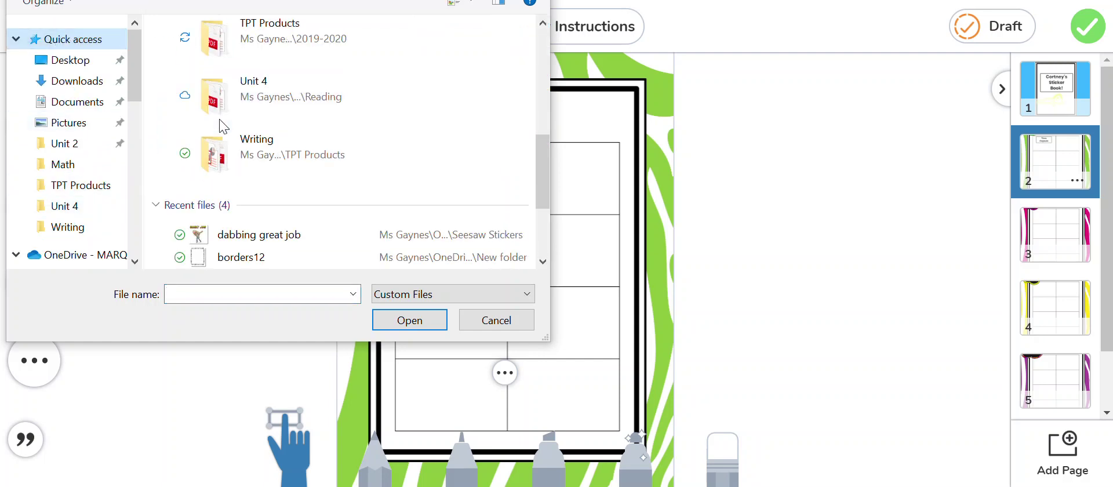
pyautogui.click(284, 235)
pyautogui.click(415, 320)
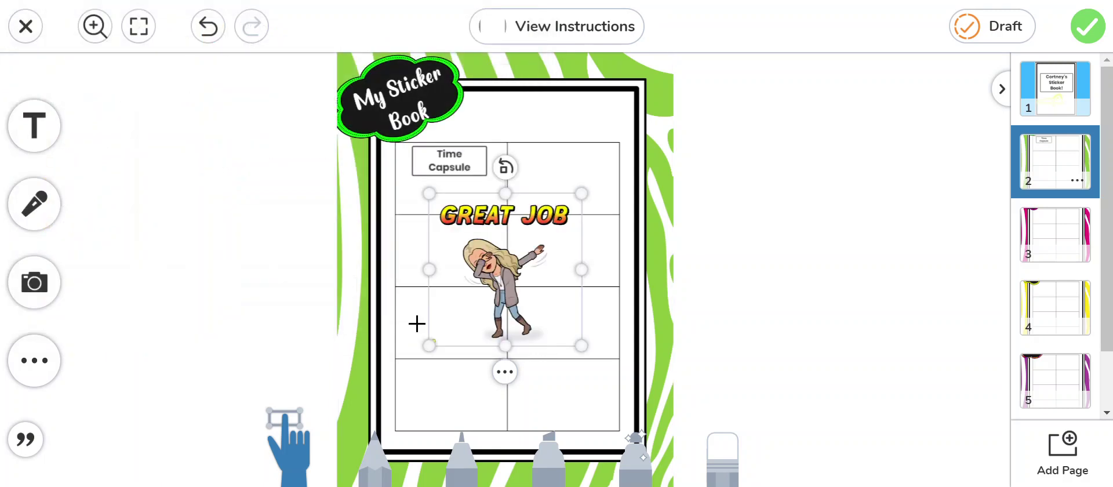
# Shrink the Great Job sticker into the first box and slightly widen the Time Capsule label
pyautogui.moveTo(582, 345); pyautogui.dragTo(485, 263)
pyautogui.moveTo(464, 232); pyautogui.dragTo(483, 191)
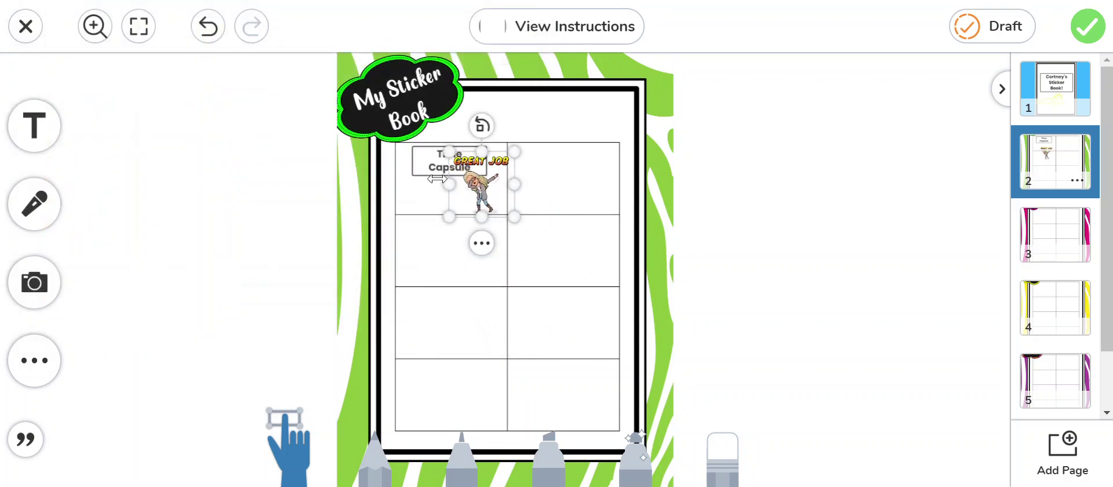
pyautogui.click(423, 168)
pyautogui.click(424, 168)
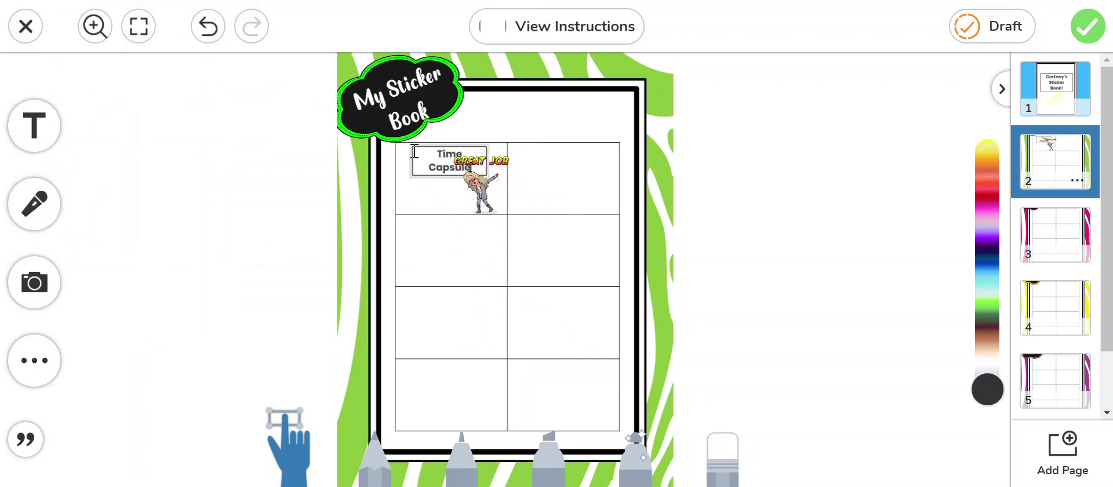
pyautogui.click(409, 198)
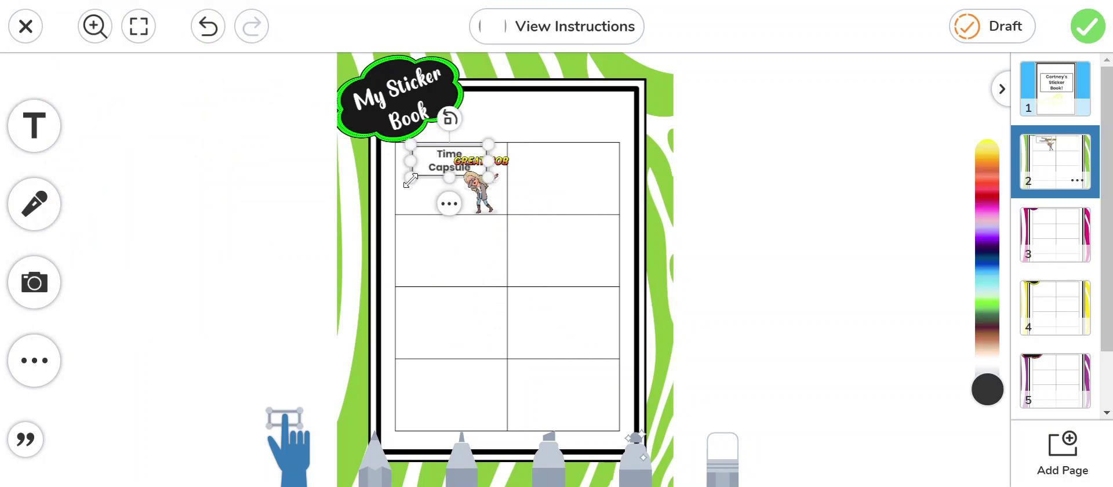
pyautogui.moveTo(417, 182); pyautogui.dragTo(411, 184)
pyautogui.click(534, 203)
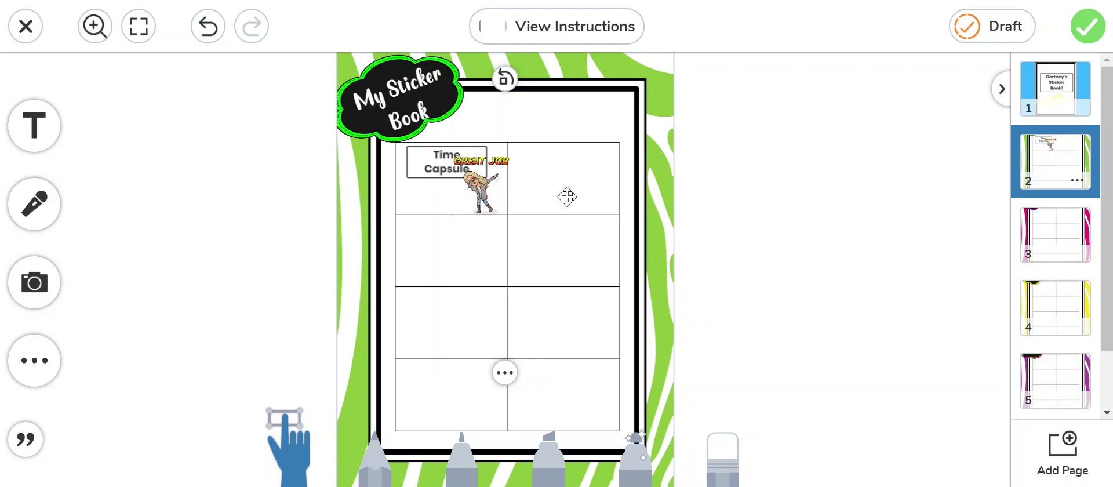
# Save the edited sticker book and advance the journal post to its second page
pyautogui.click(1088, 36)
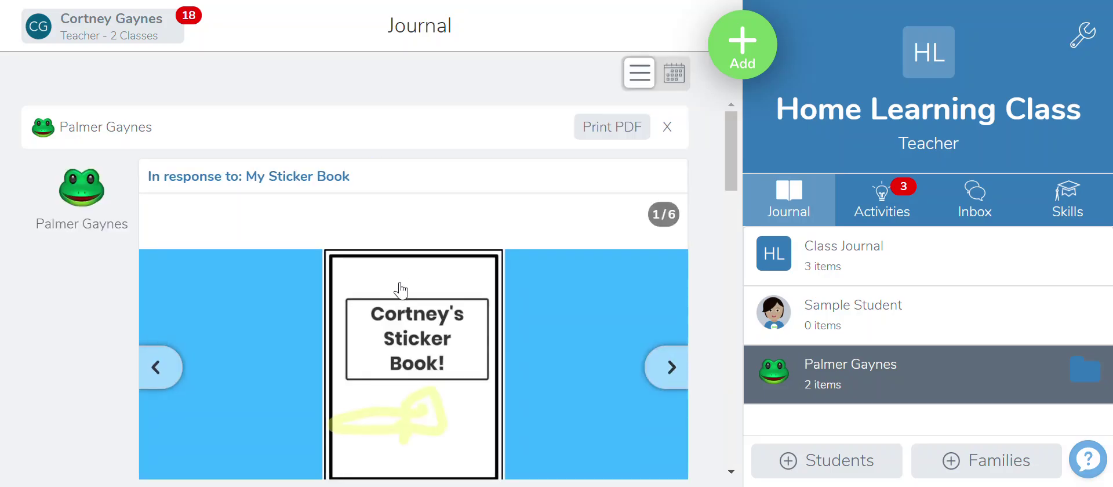
pyautogui.scroll(-2, 397, 284)
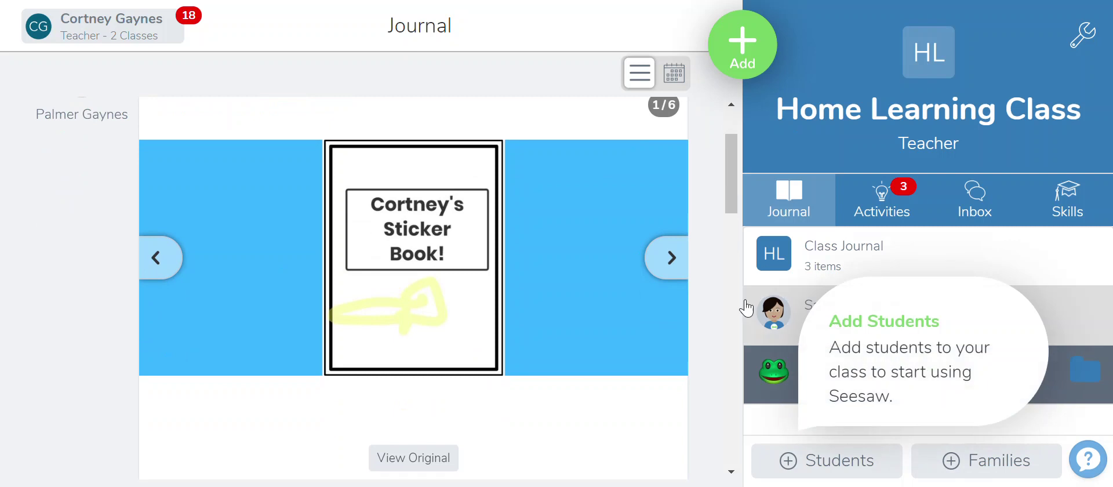
pyautogui.click(670, 270)
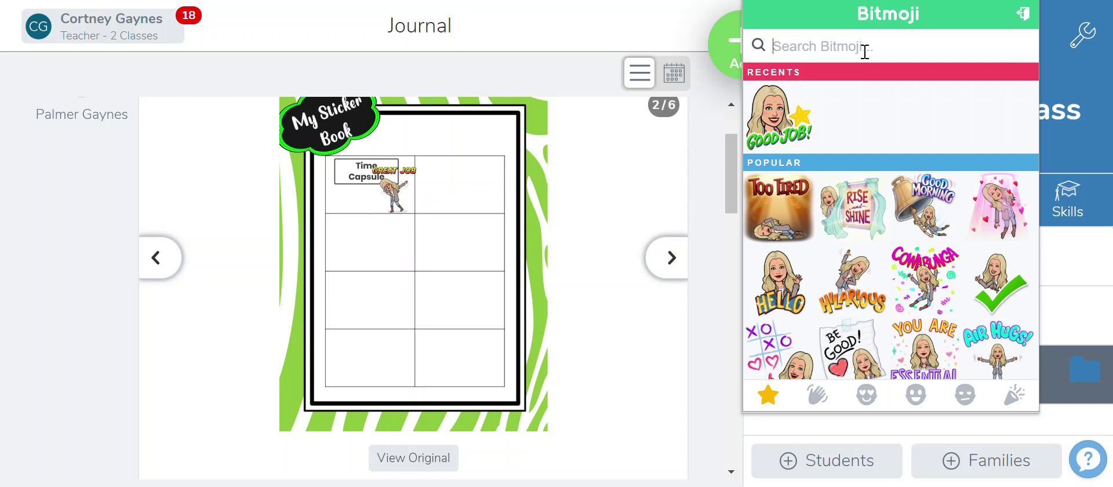
pyautogui.write('wow!')
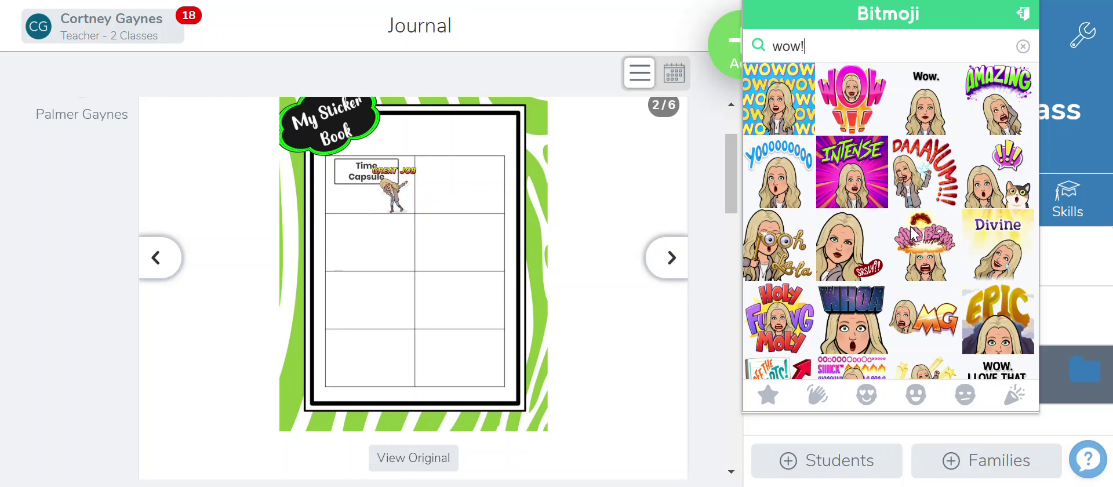
pyautogui.scroll(-3, 852, 262)
pyautogui.scroll(-5, 850, 263)
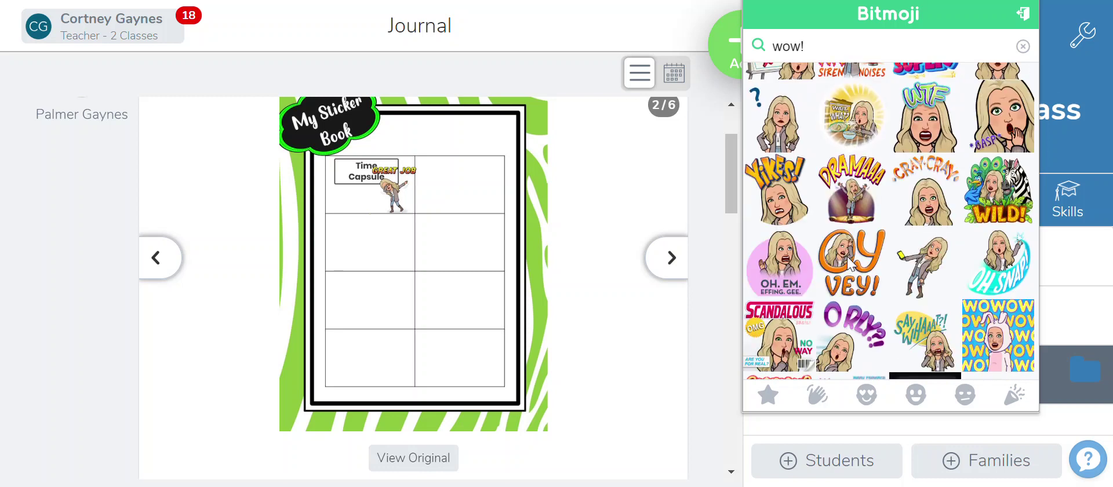
pyautogui.scroll(8, 850, 264)
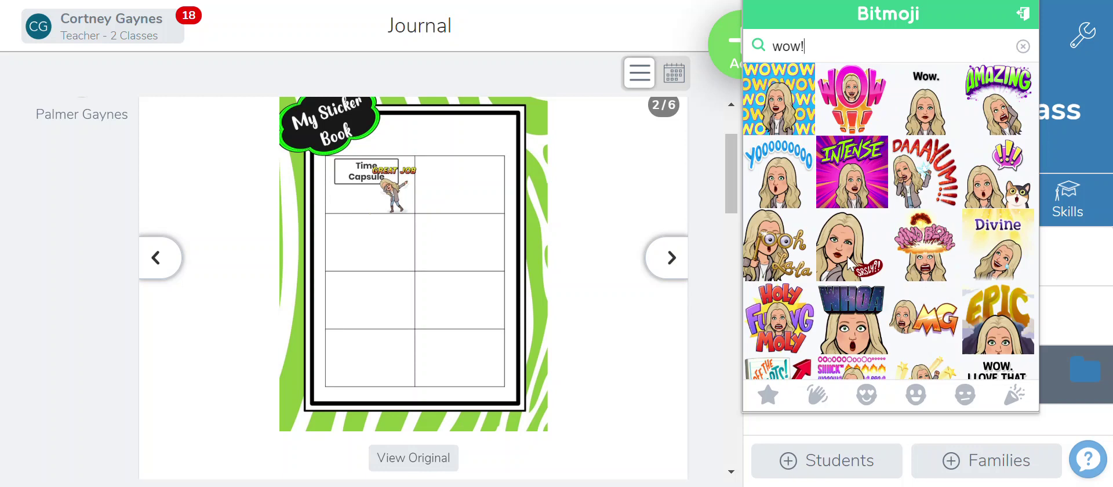
pyautogui.moveTo(882, 44); pyautogui.dragTo(748, 43)
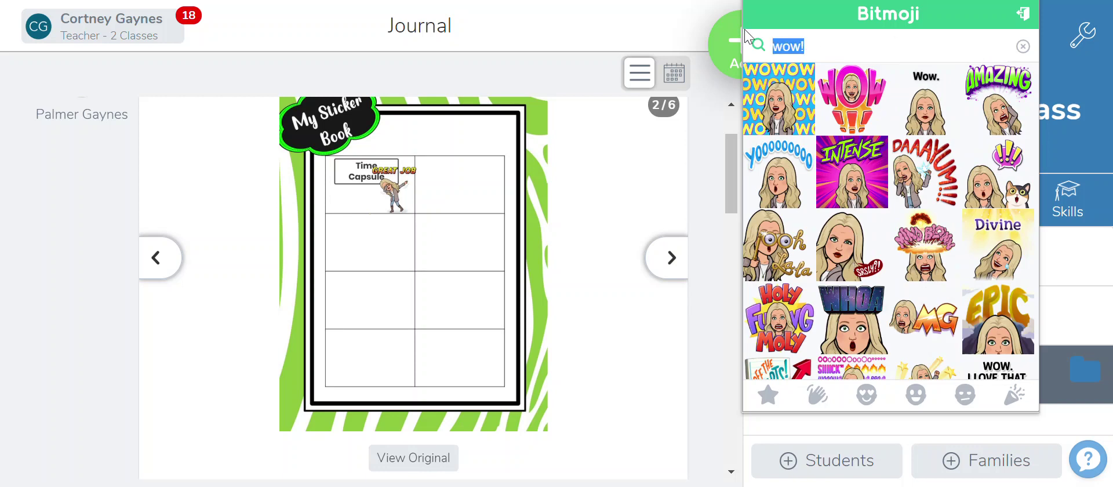
pyautogui.press('BackSpace')
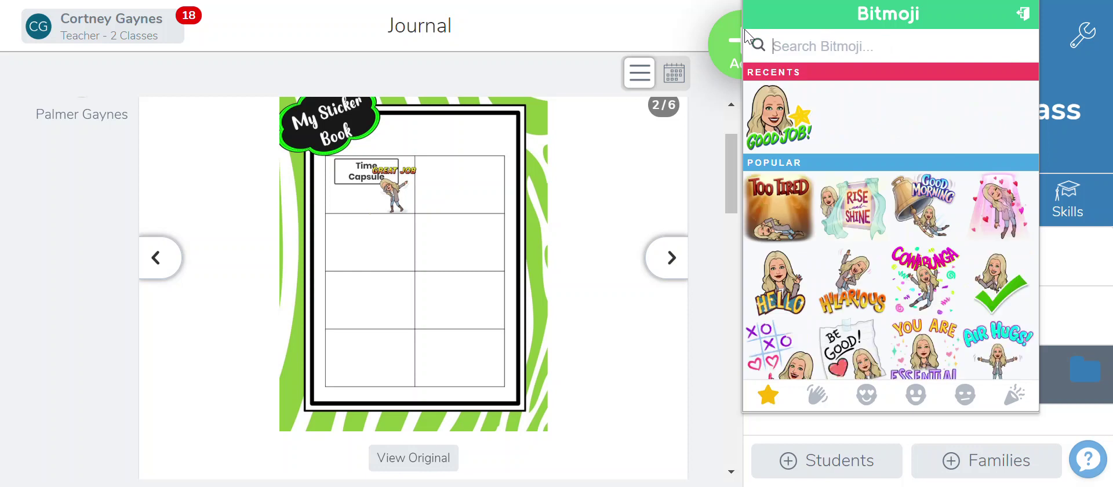
pyautogui.scroll(-1, 876, 298)
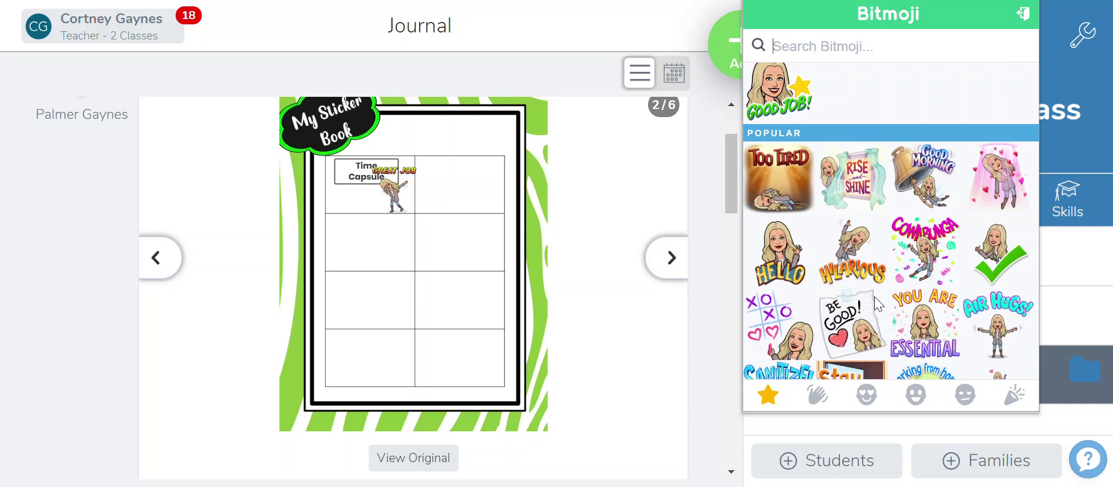